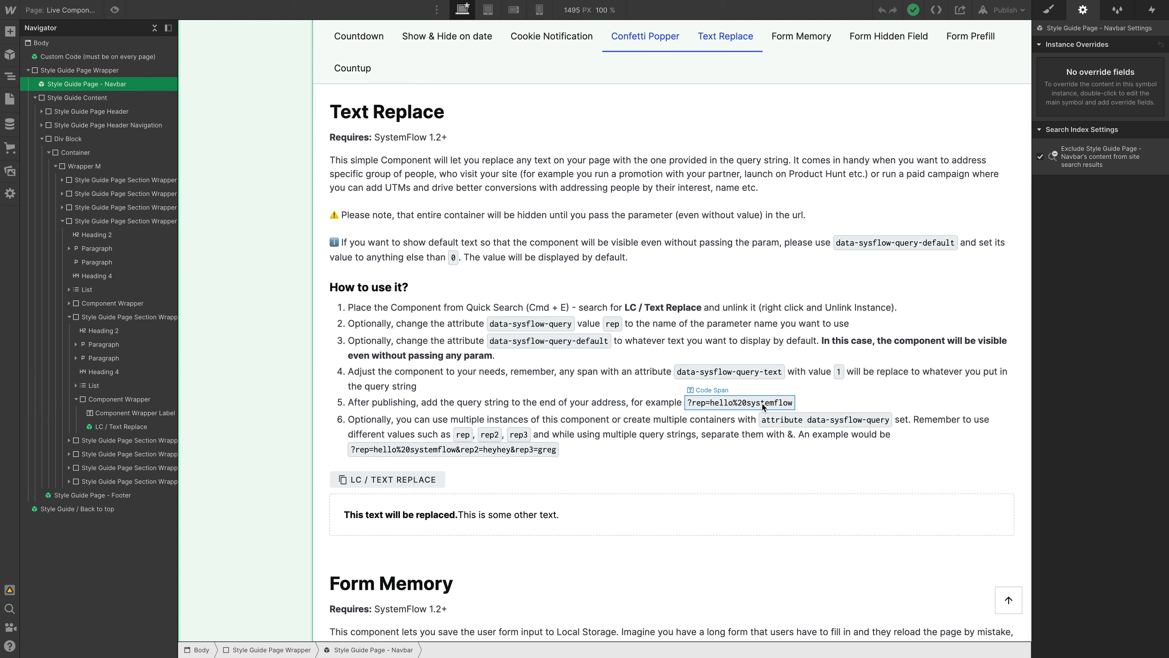
Open the page Empty Page (Duplicate Me) and insert the LC / Text Replace component into it
key(p)
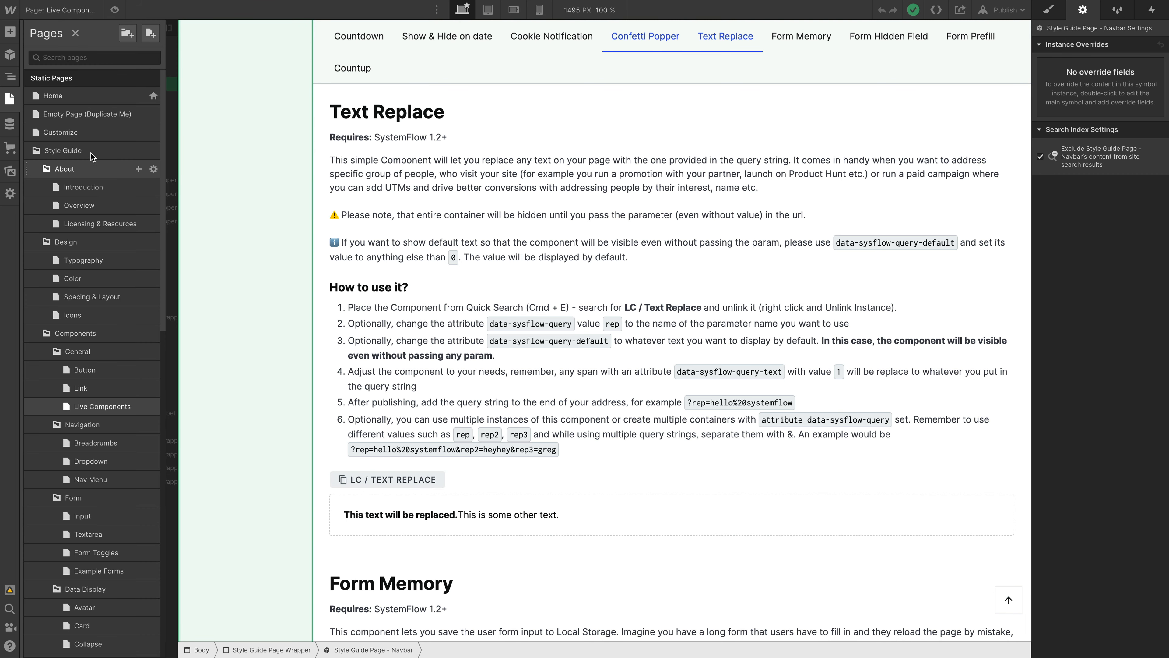
click(84, 118)
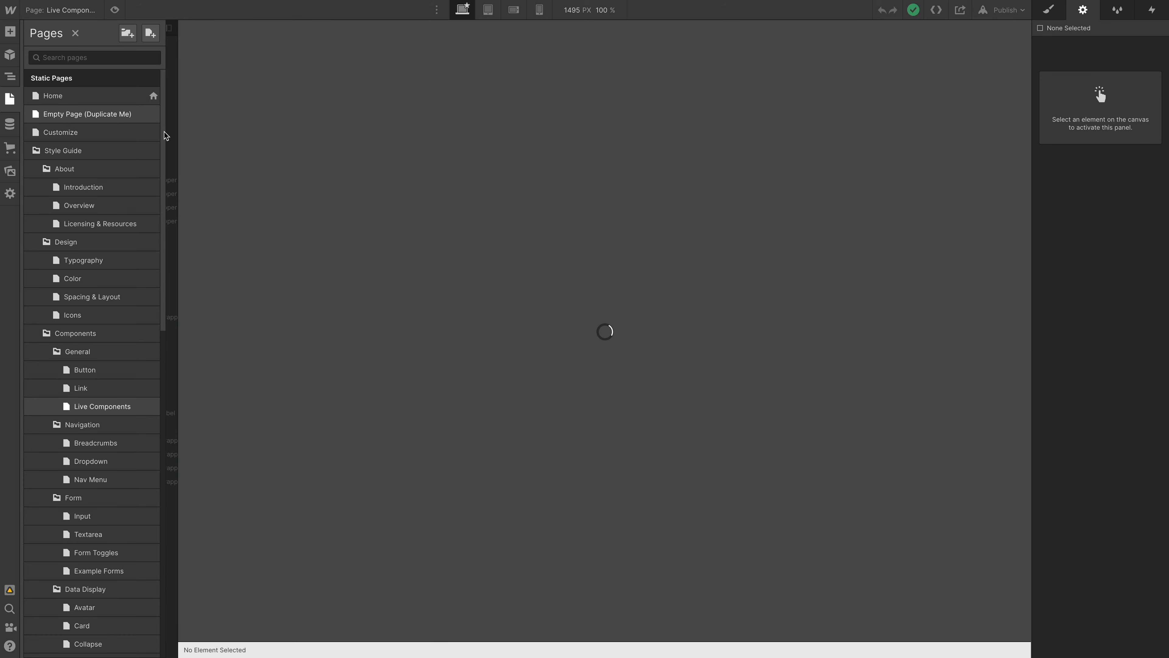
key(ctrl+e)
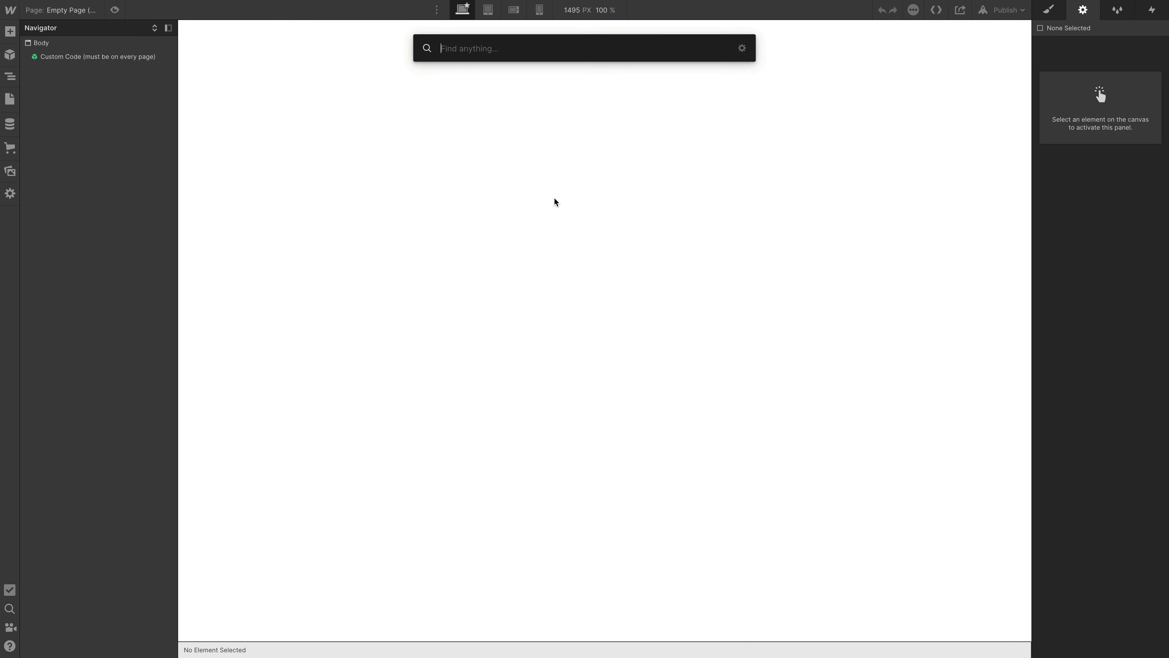
text(lc tex)
key(Return)
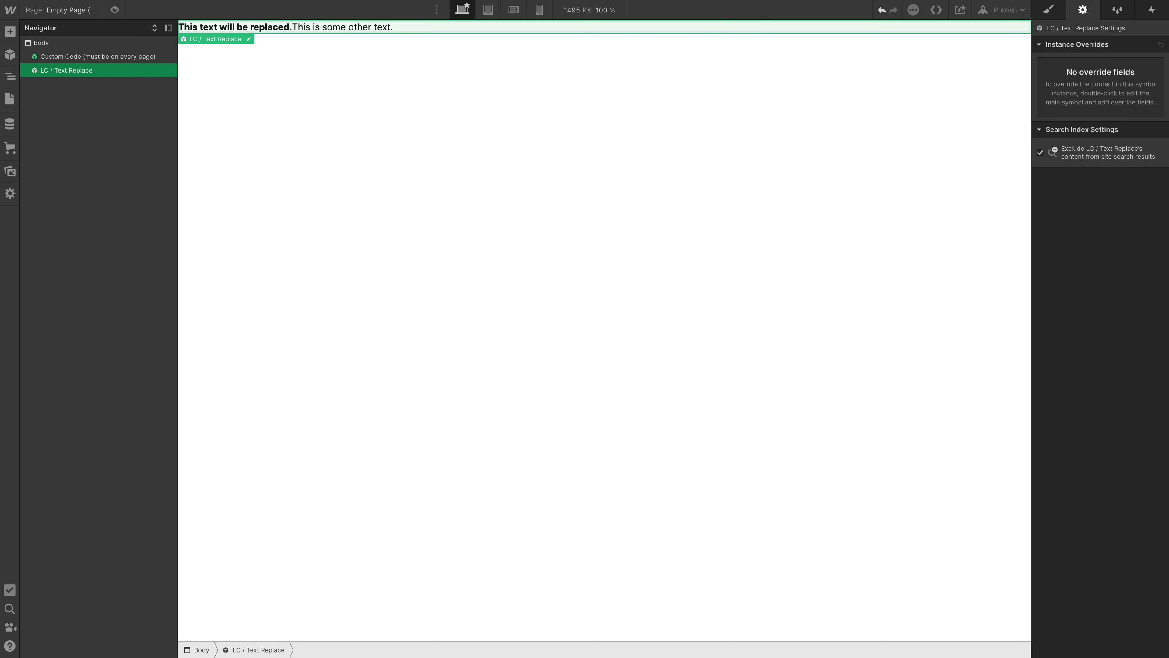
Publish the site to demo-sf12.webflow.io and open the published page
click(1005, 9)
click(951, 156)
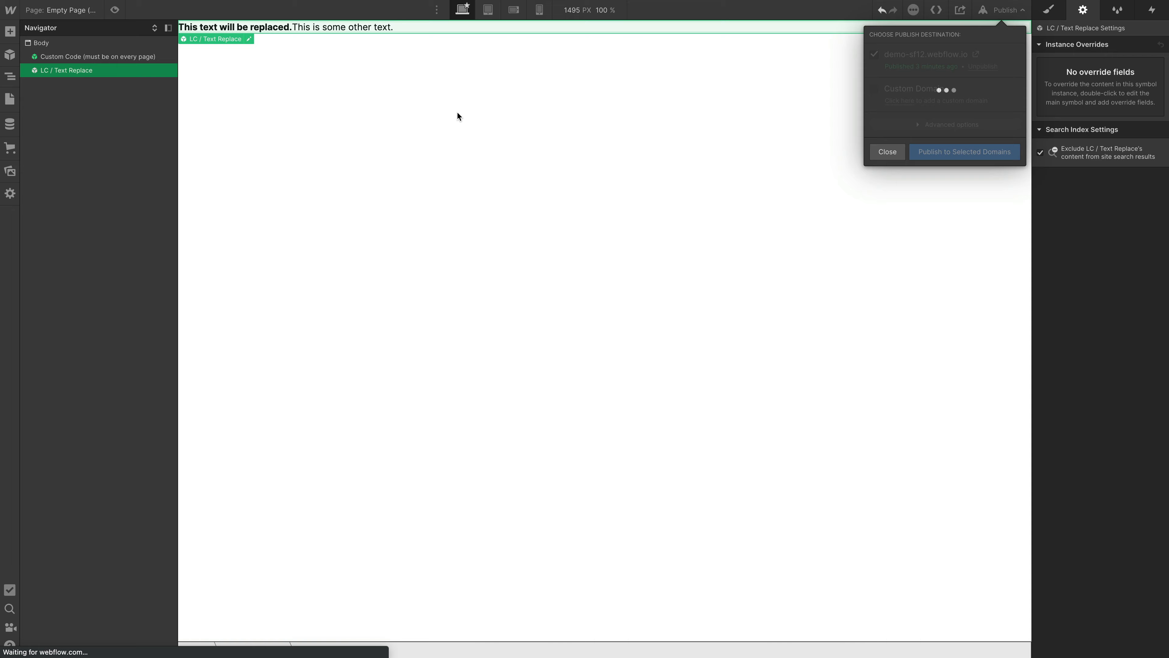
click(976, 54)
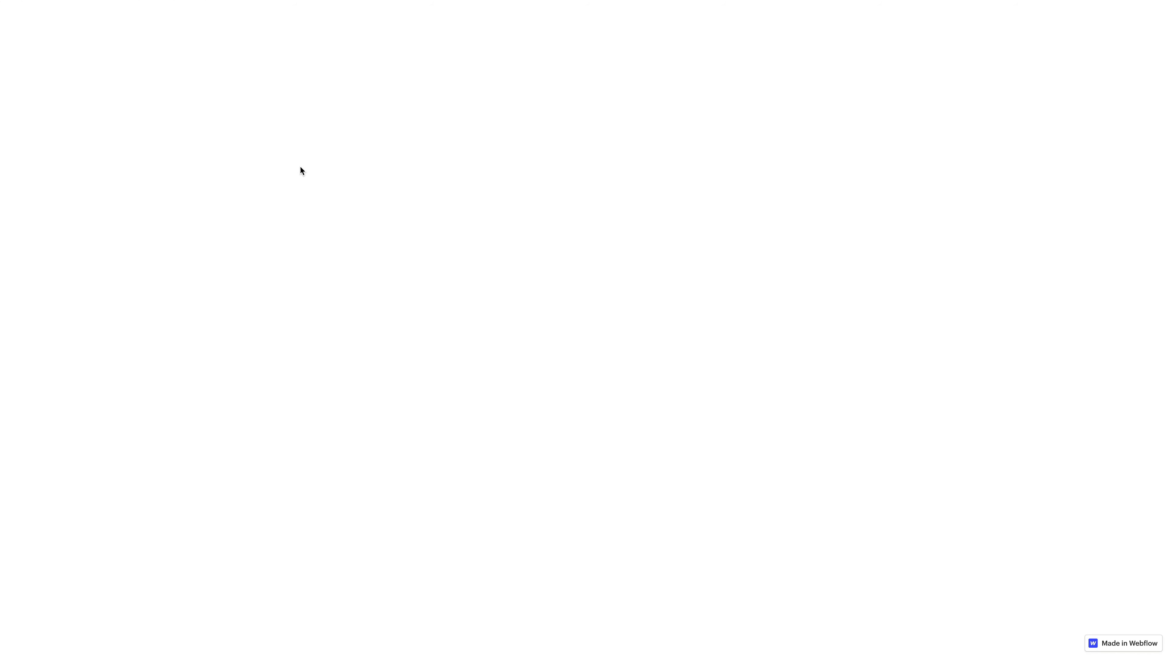
Load the published page with the query string ?rep=helooooooo and check the replaced and the static text
key(super+shift+f)
click(433, 34)
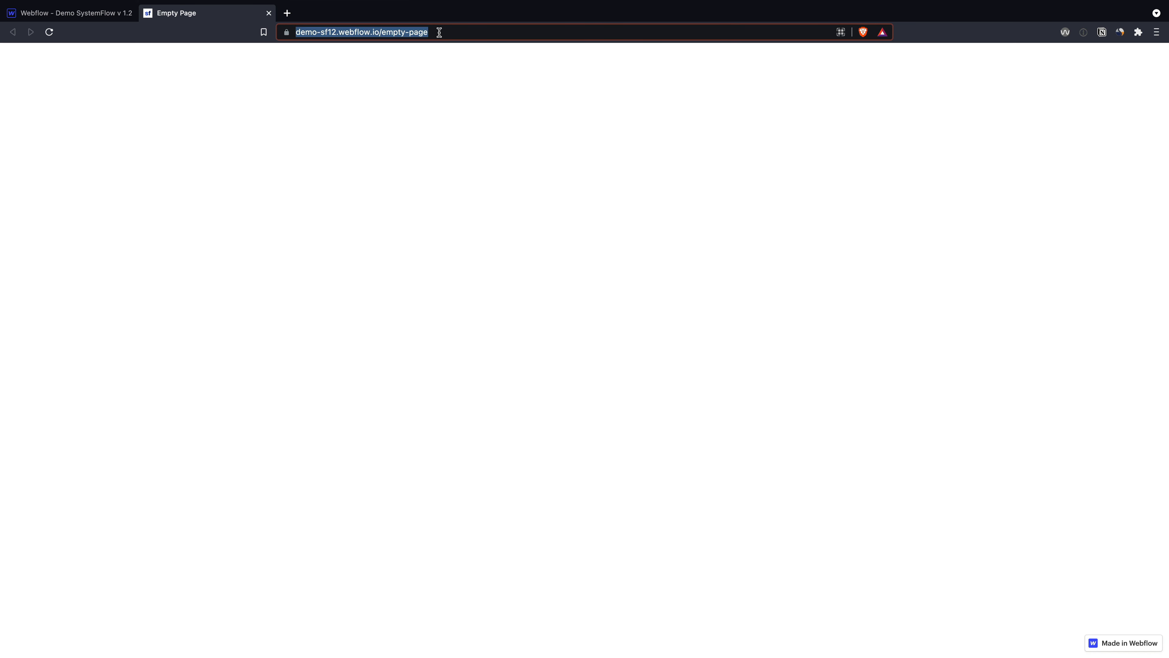
click(475, 32)
text(?)
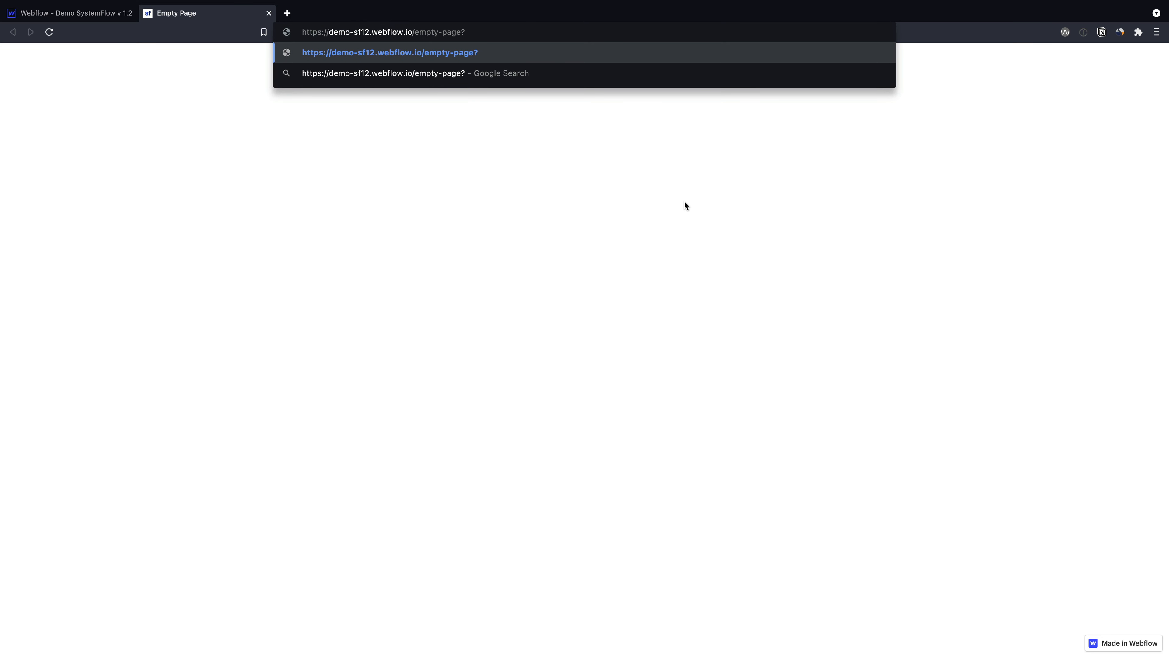
text(rep=helooooooo)
key(Return)
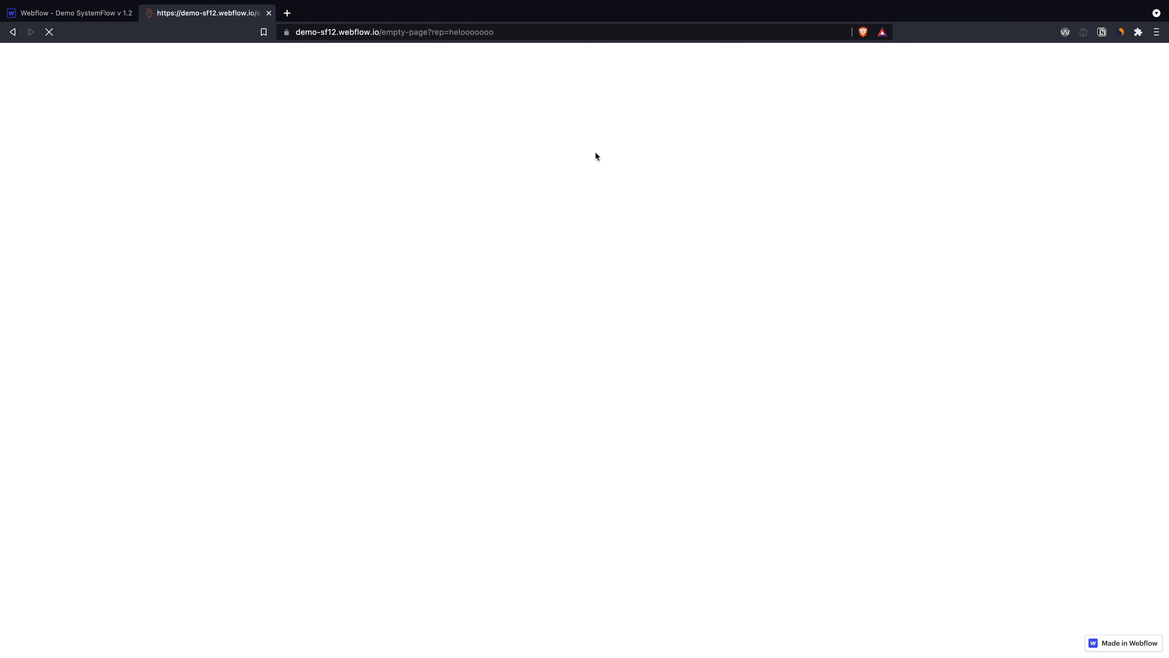
double_click(22, 51)
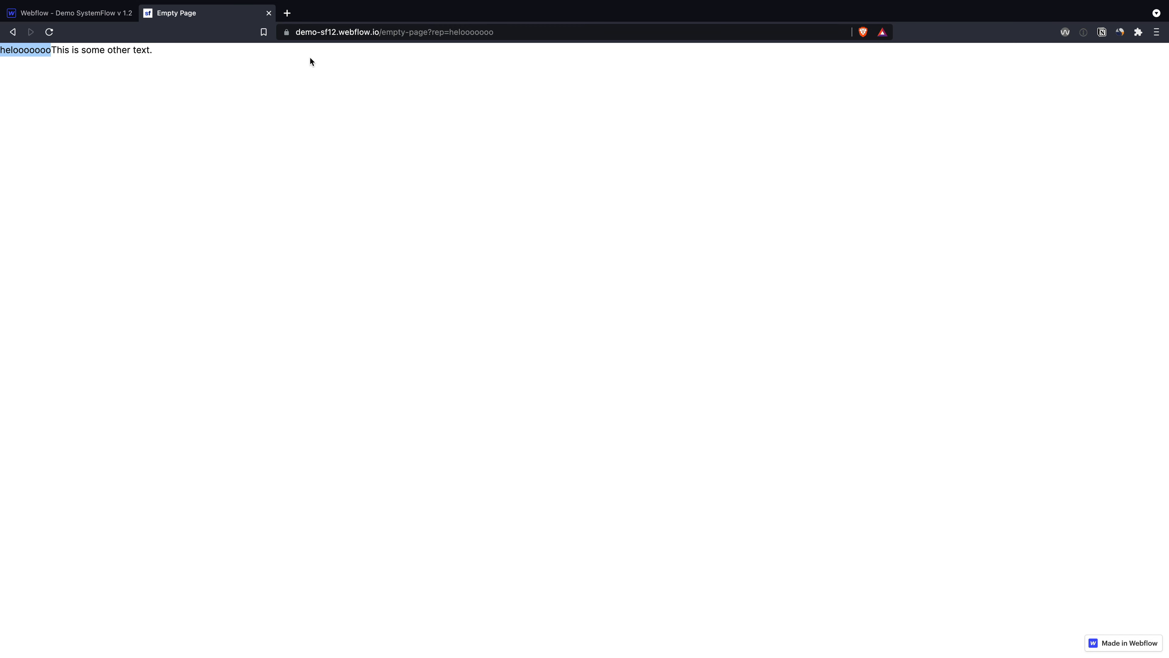
drag(51, 50, 153, 50)
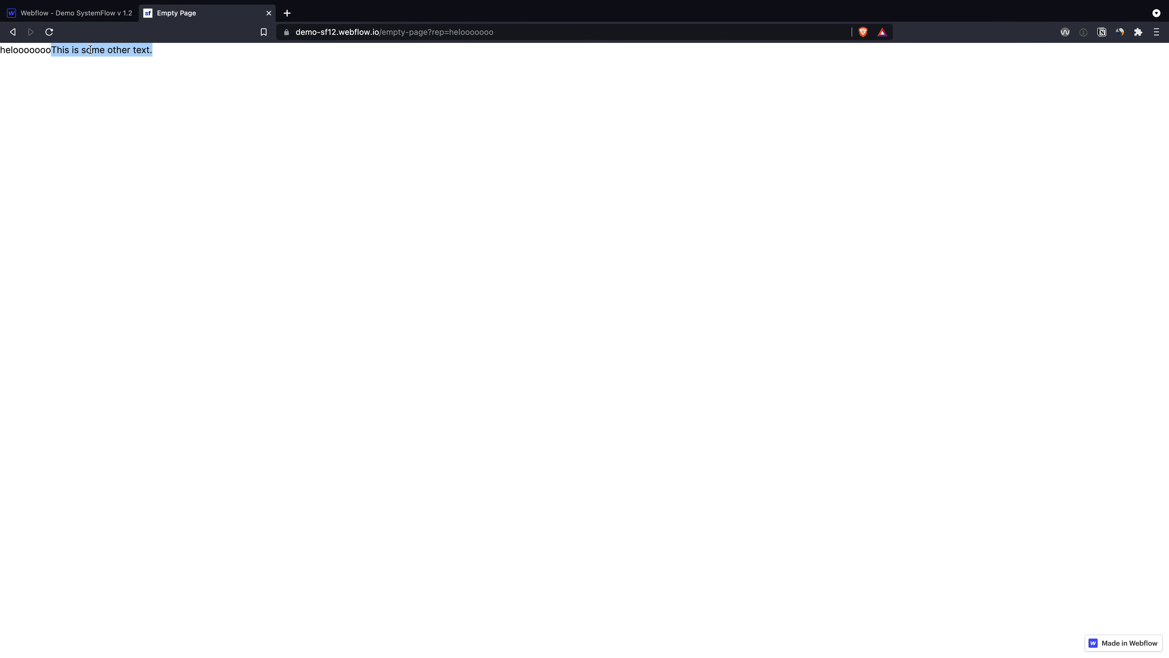
Return to the Webflow Designer, unlink the LC / Text Replace instance and expand the resulting div block
click(57, 19)
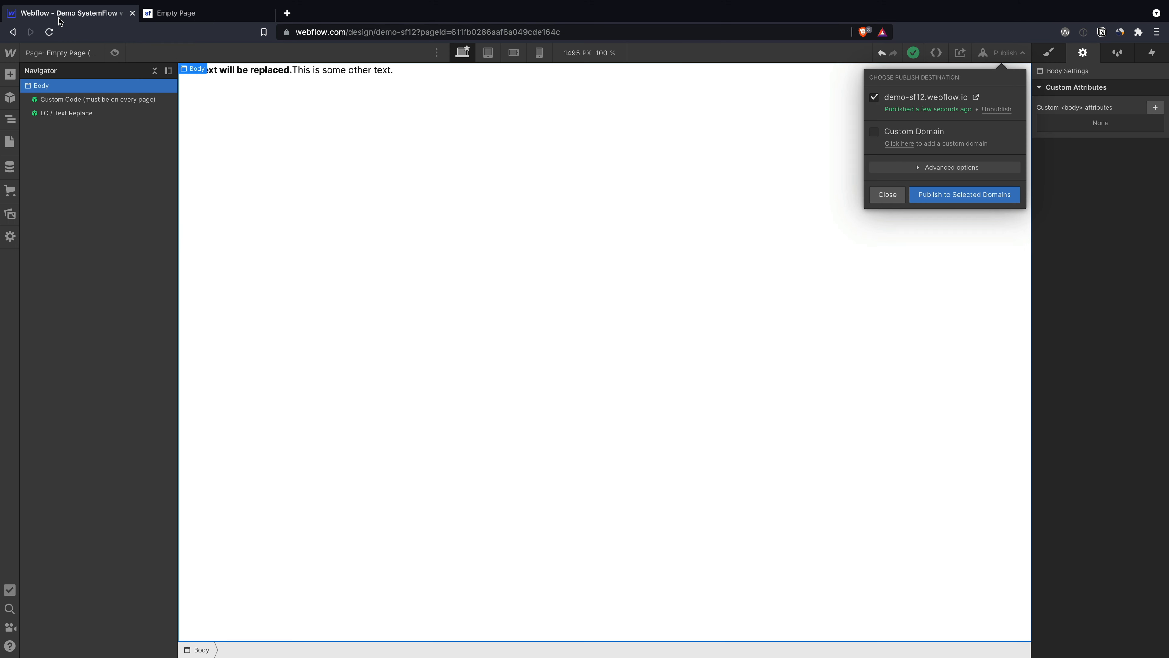
click(309, 73)
click(295, 70)
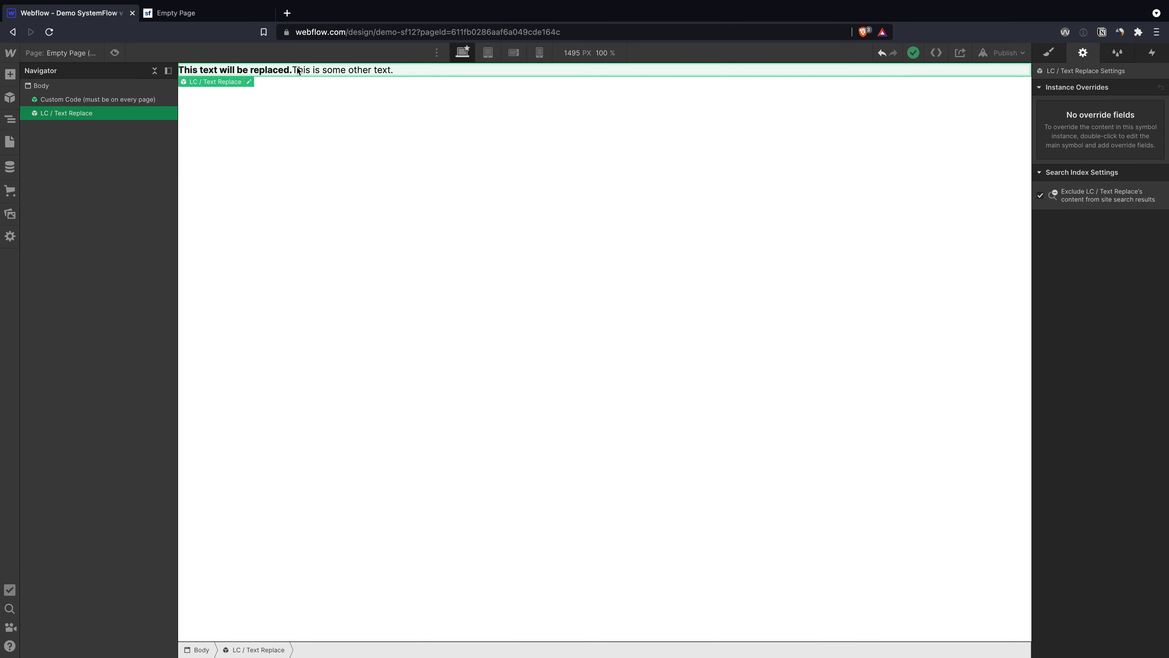
right_click(320, 71)
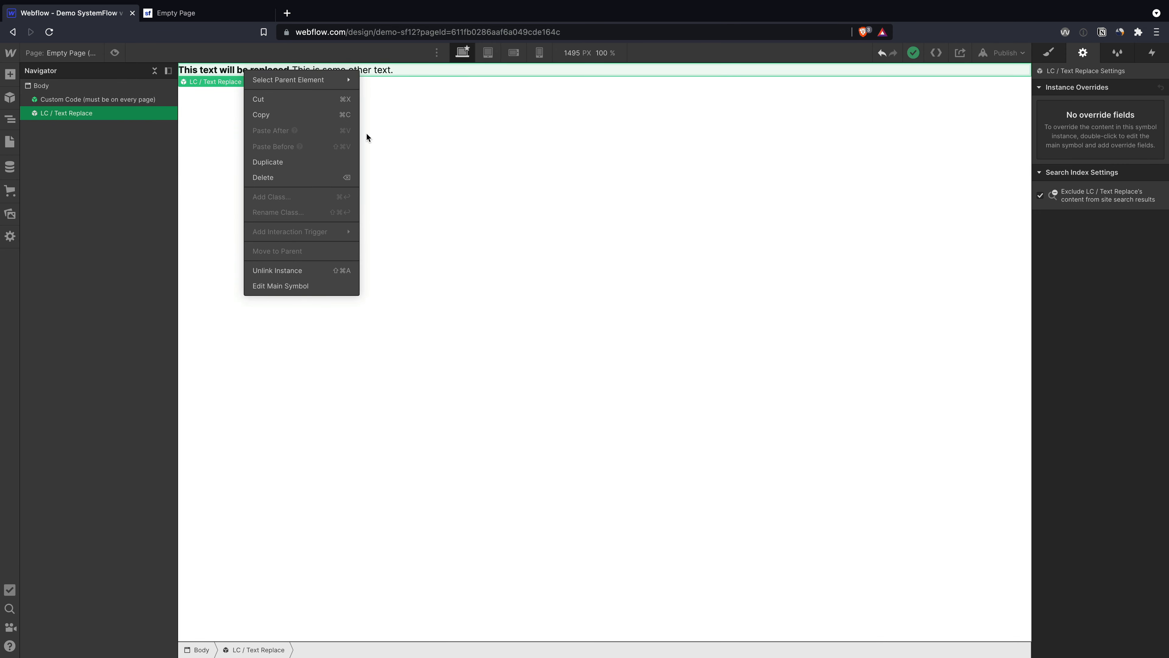
click(303, 271)
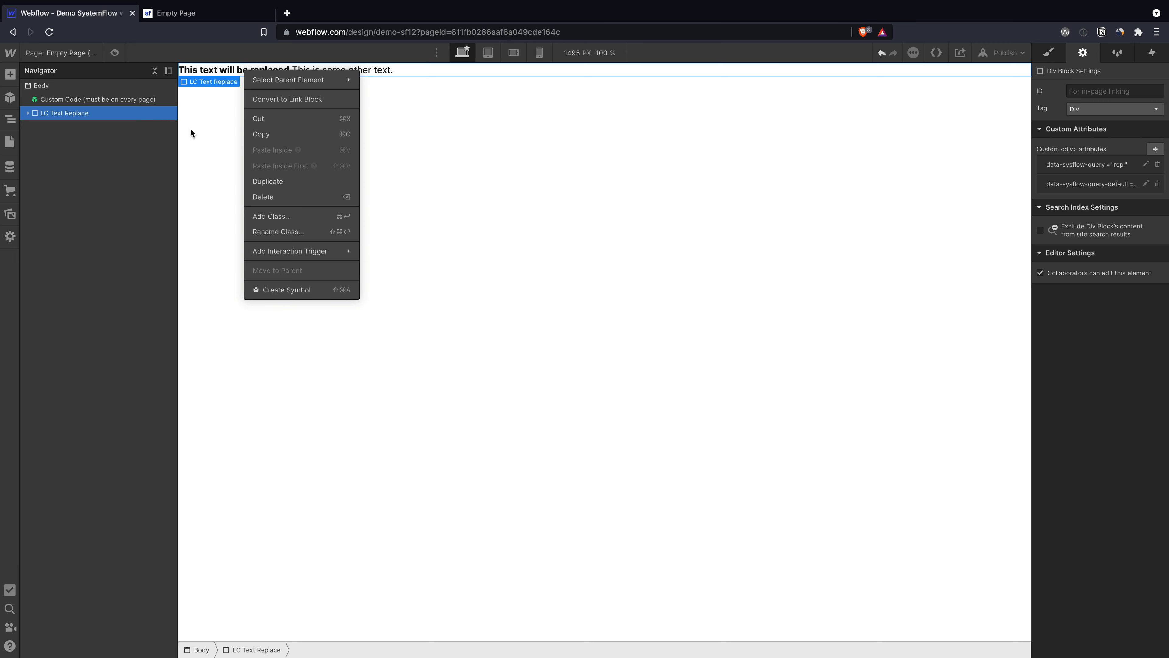
click(28, 114)
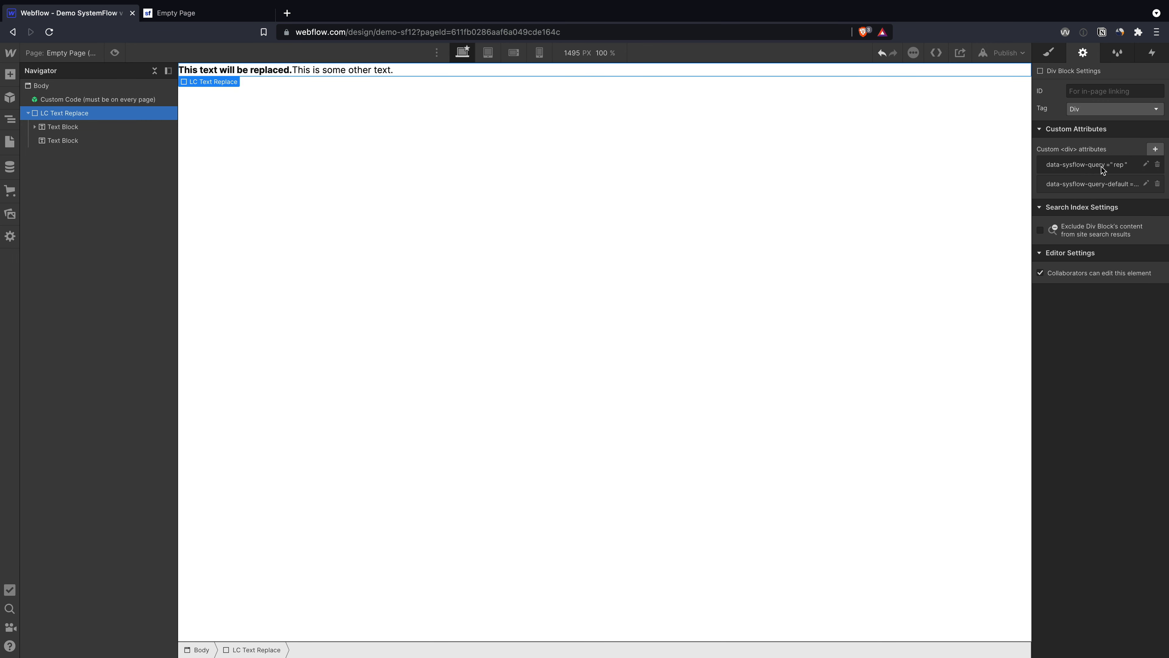
click(1118, 169)
double_click(1083, 227)
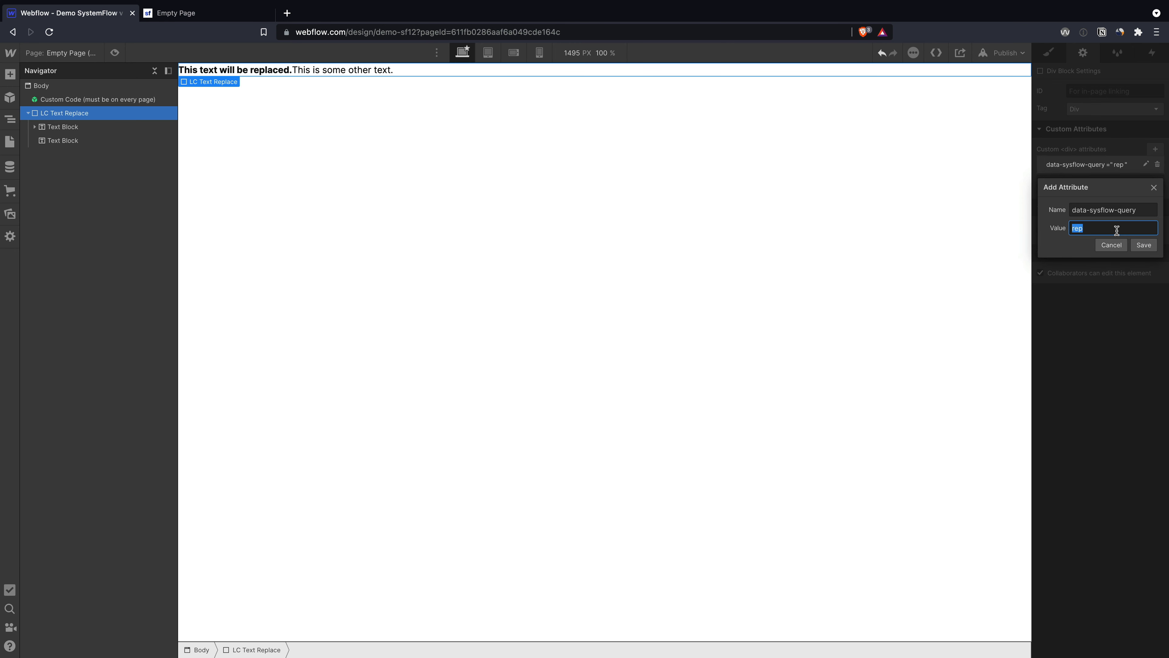
text(asdasdas)
double_click(1082, 227)
key(super+z)
click(1125, 235)
click(1154, 187)
Open the value of the div's data-sysflow-query-default attribute for editing
click(1090, 184)
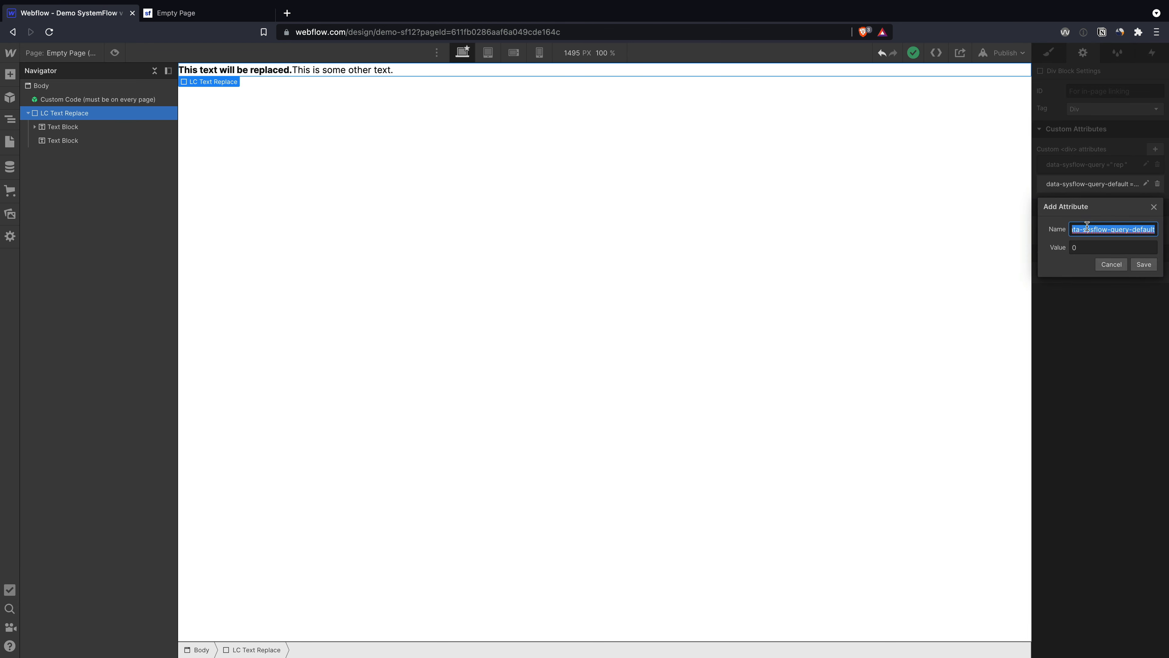
click(1082, 248)
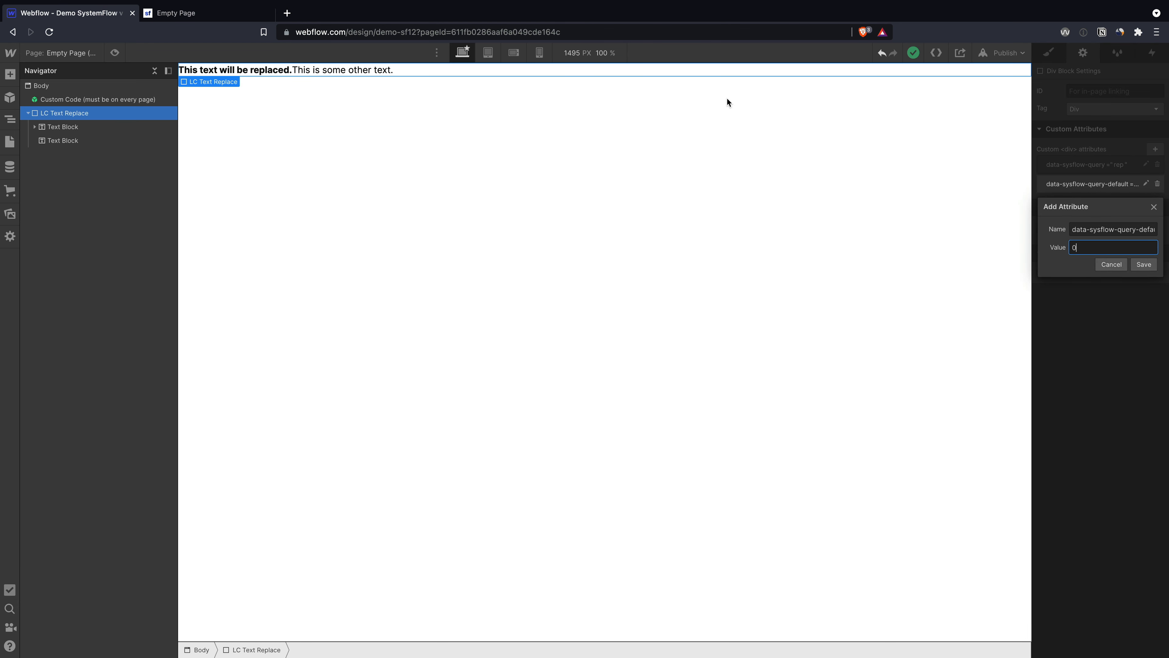
Switch to the published page and load it without the rep query string
click(229, 17)
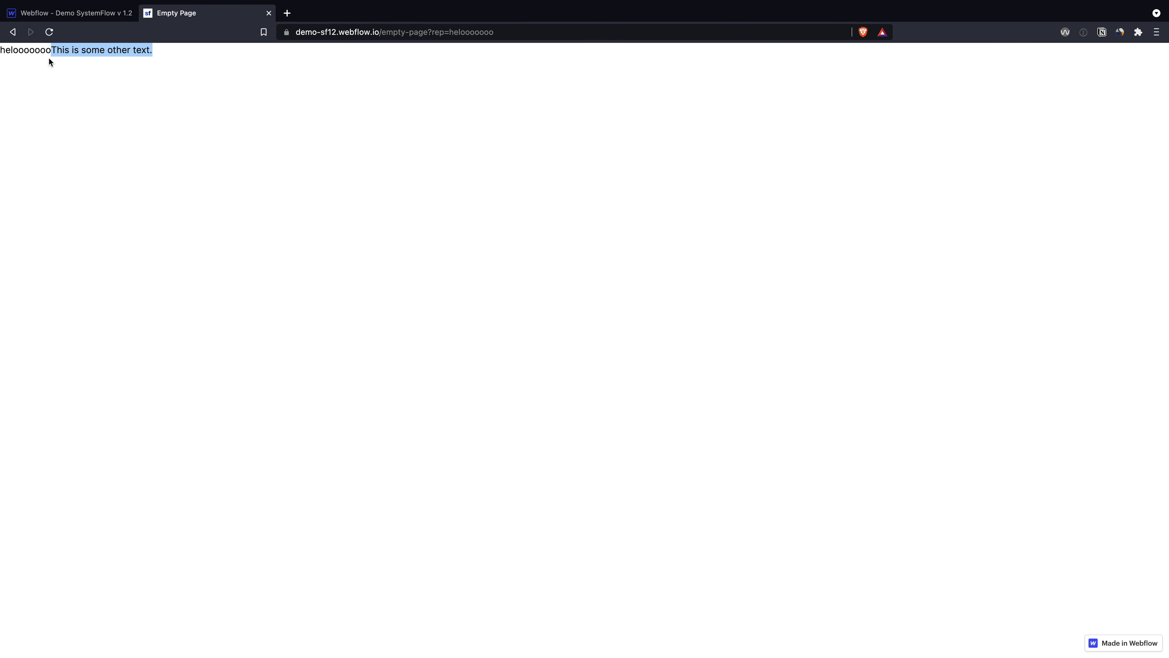
click(73, 59)
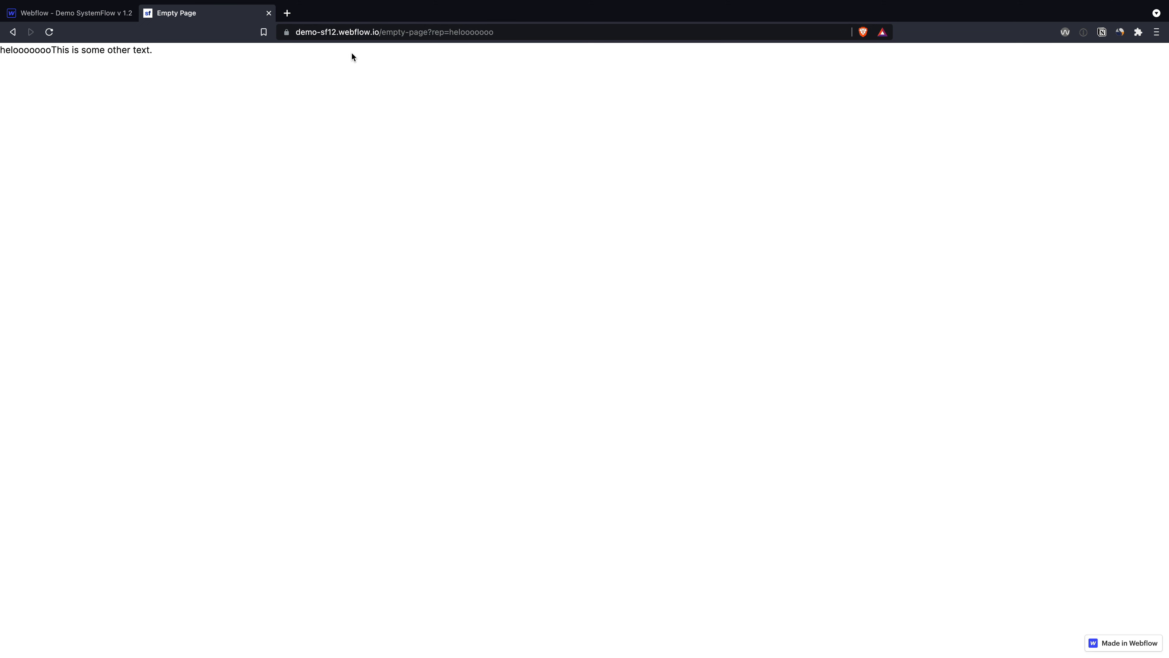
click(433, 39)
drag(470, 33, 559, 36)
key(BackSpace)
key(Return)
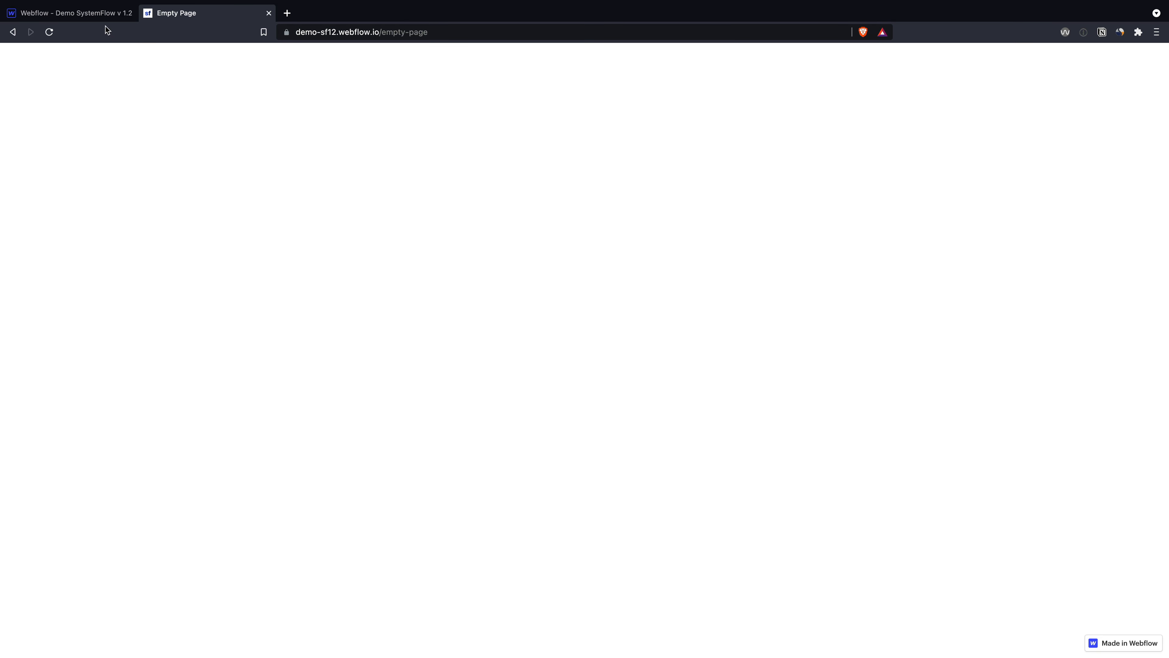
Back in the Designer, set the data-sysflow-query-default attribute to ASJDASJDJASD and publish the site
click(95, 16)
double_click(1076, 248)
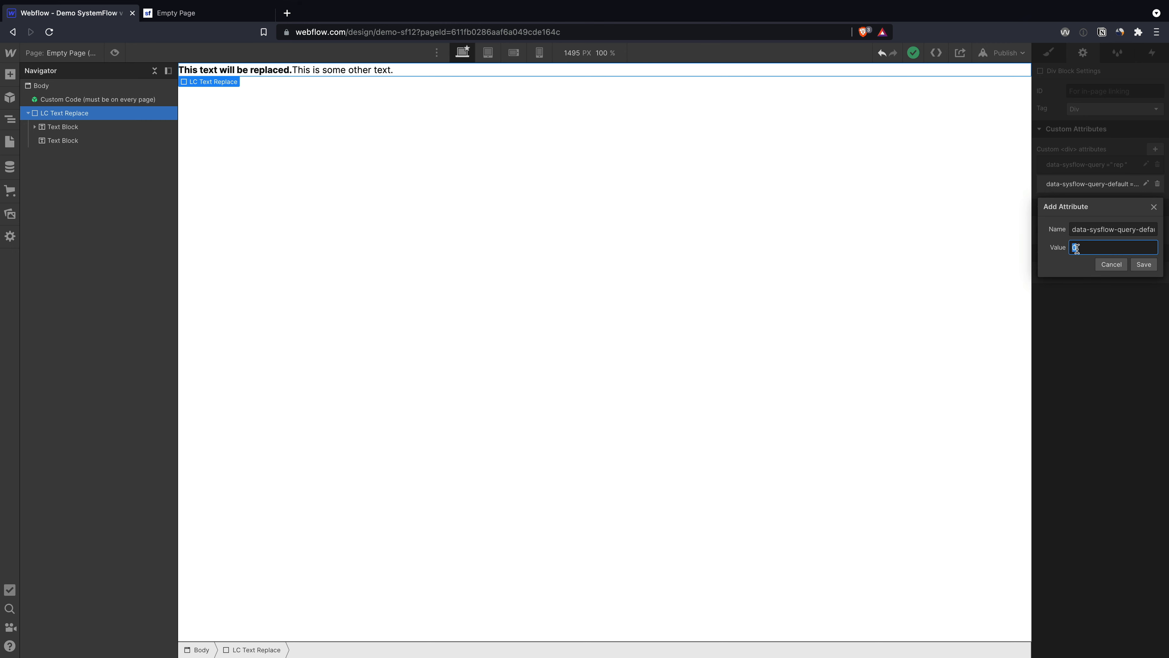
text(ASJDASJDJASD)
click(1152, 267)
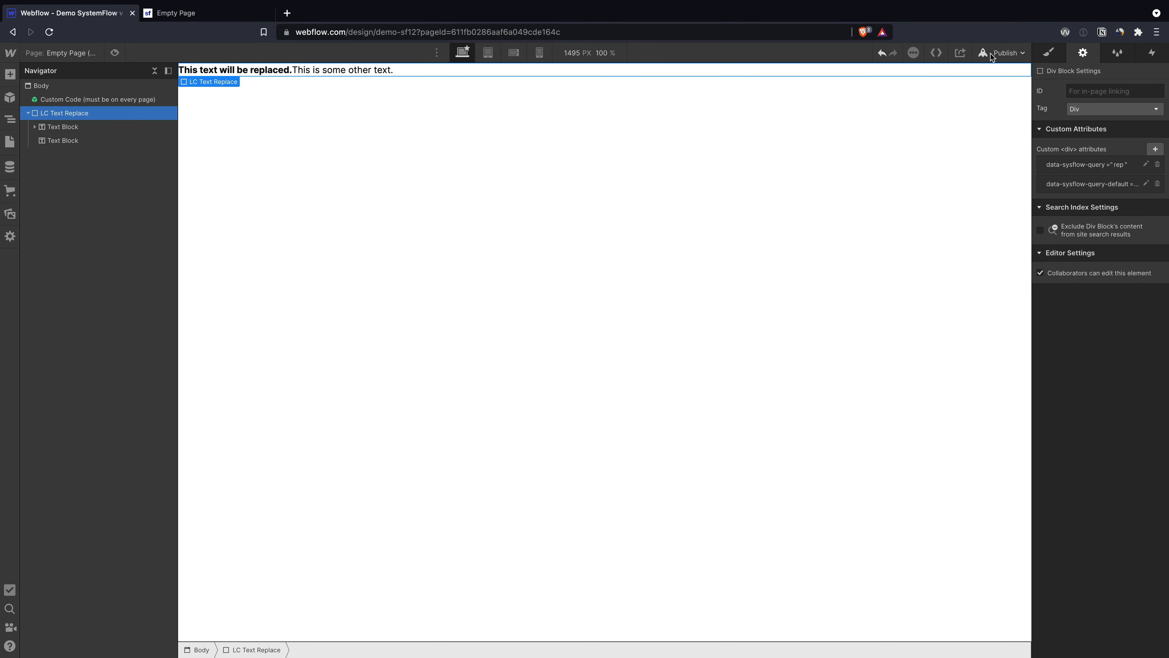
click(995, 53)
click(961, 195)
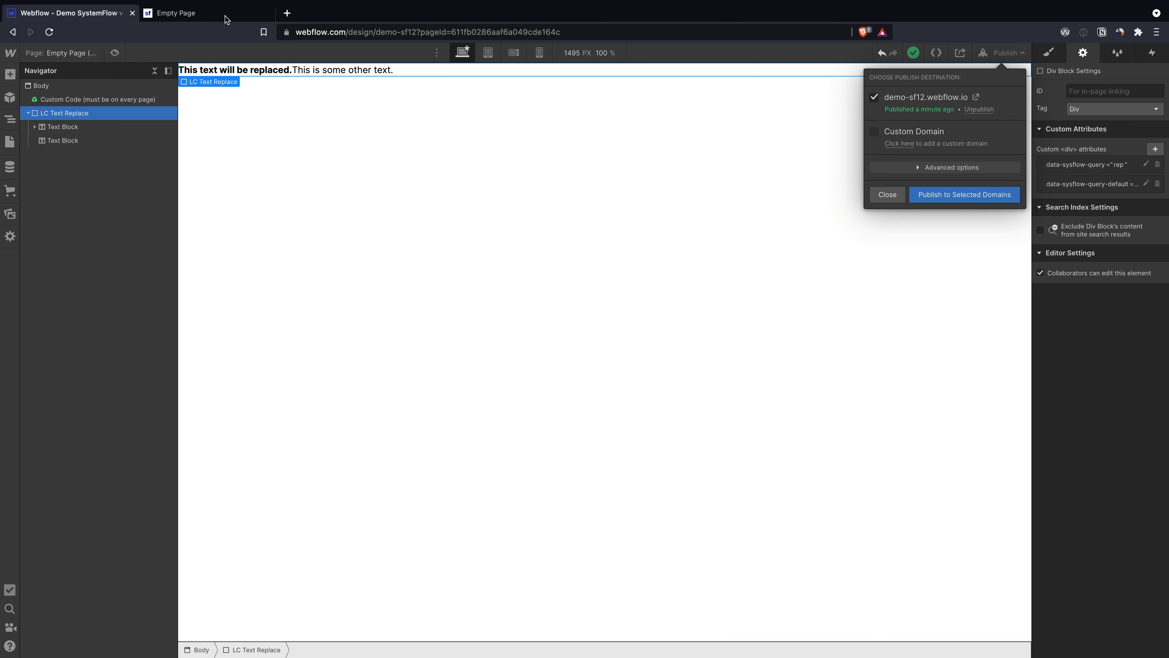
Check the default text on the published page without any query string
click(227, 16)
mouse_move(2, 52)
mouse_down()
mouse_move(84, 52)
mouse_move(13, 43)
mouse_up()
click(84, 52)
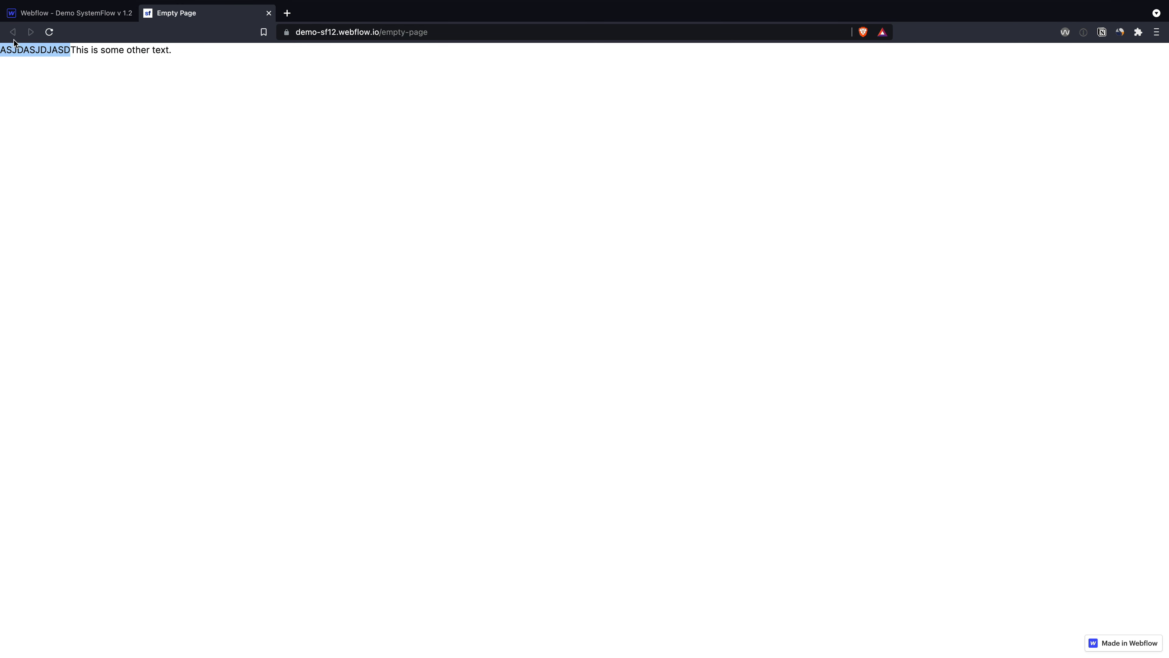
click(92, 52)
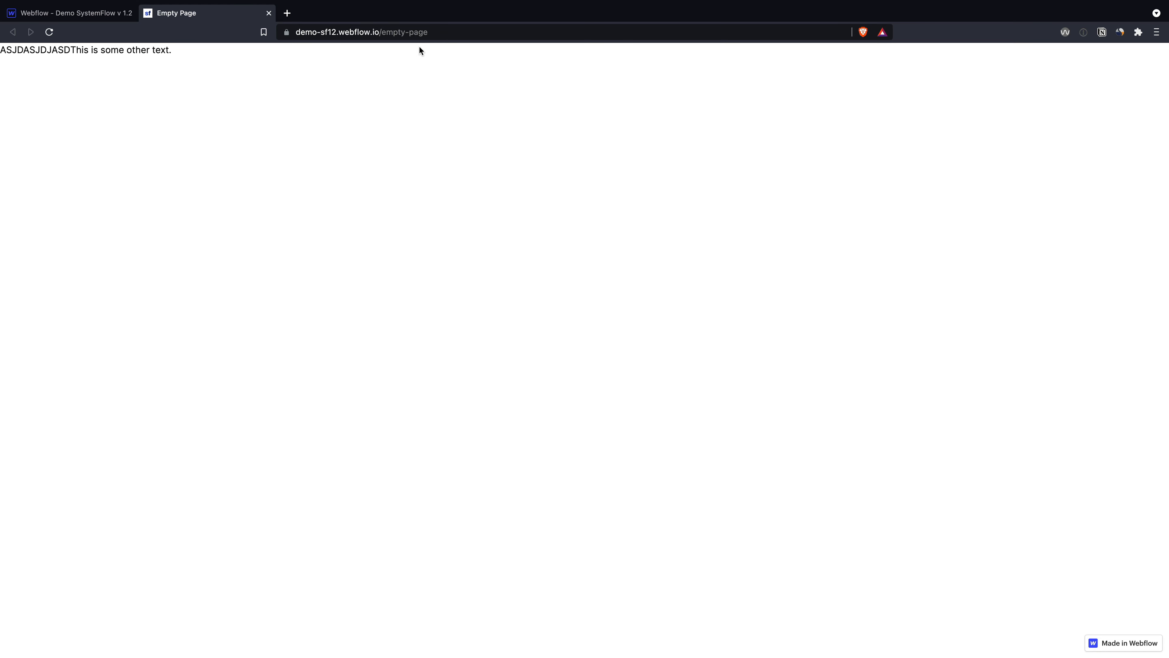
click(469, 34)
click(480, 34)
text(?rep=sd)
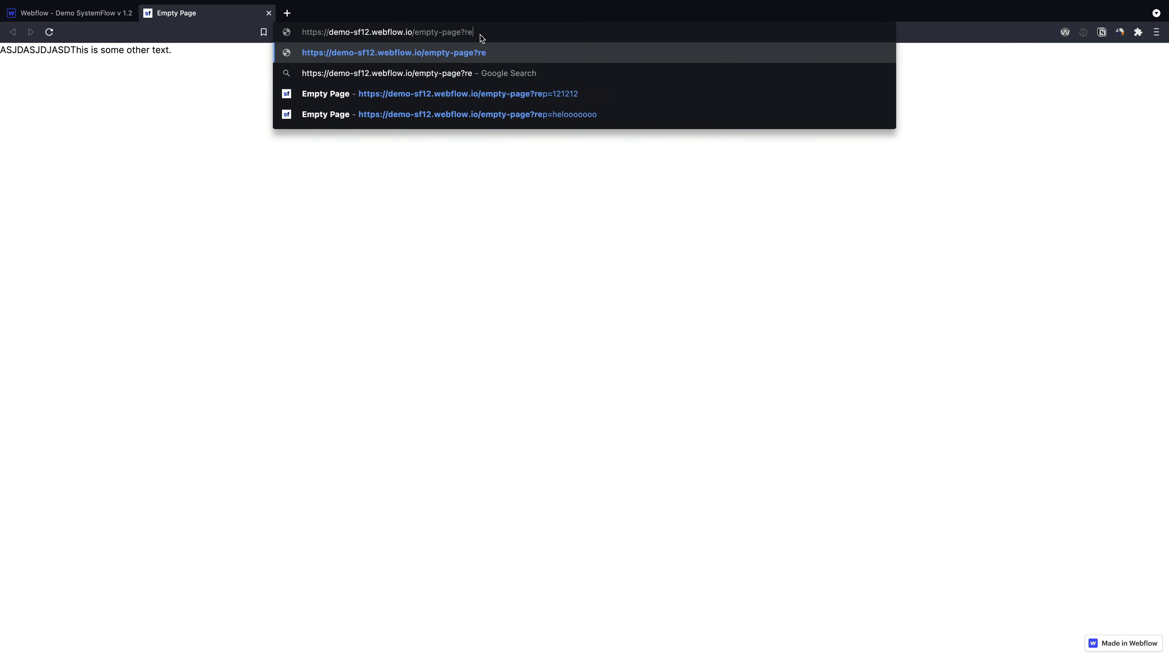
key(BackSpace)
key(BackSpace)
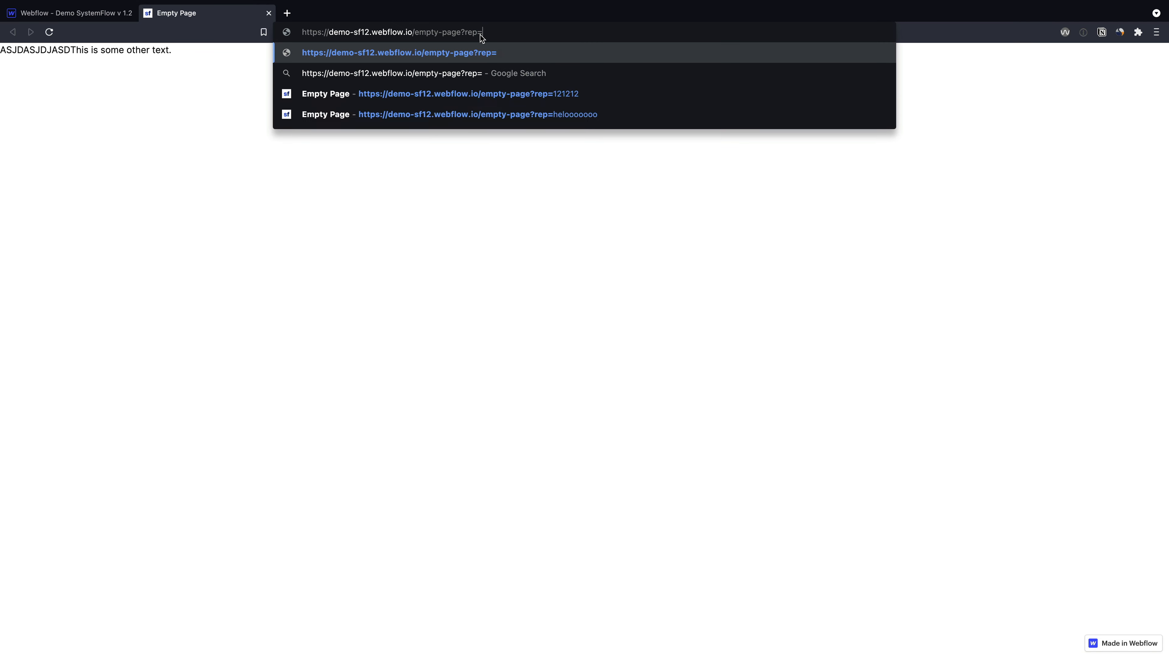
text(12313123123)
key(Return)
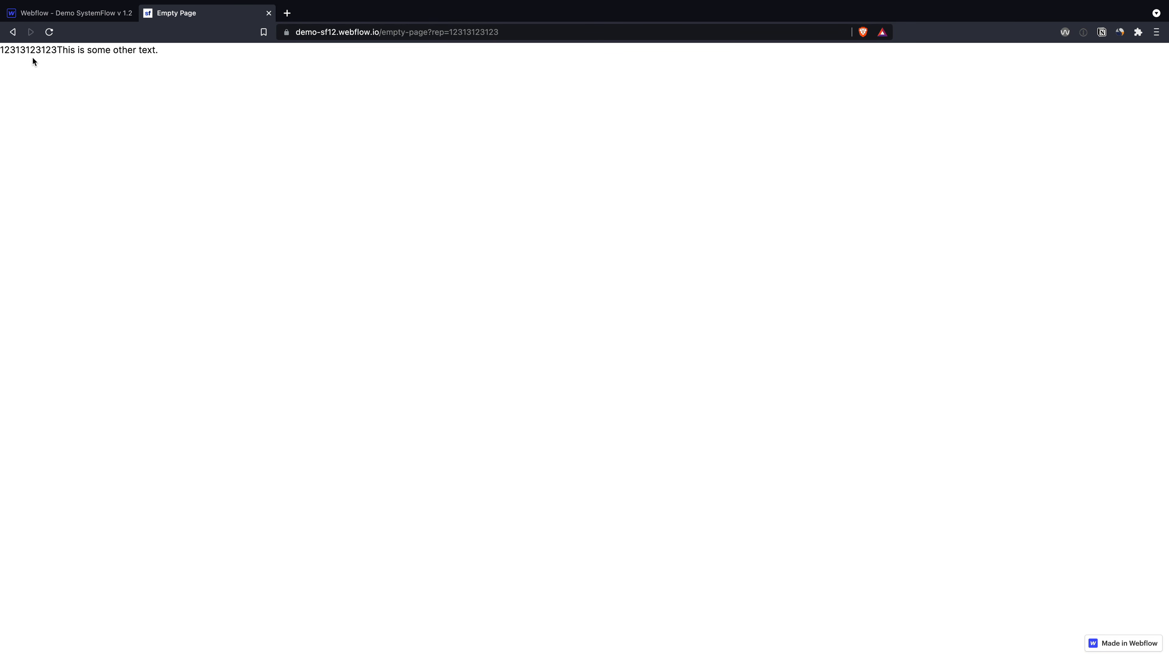
double_click(11, 49)
click(268, 13)
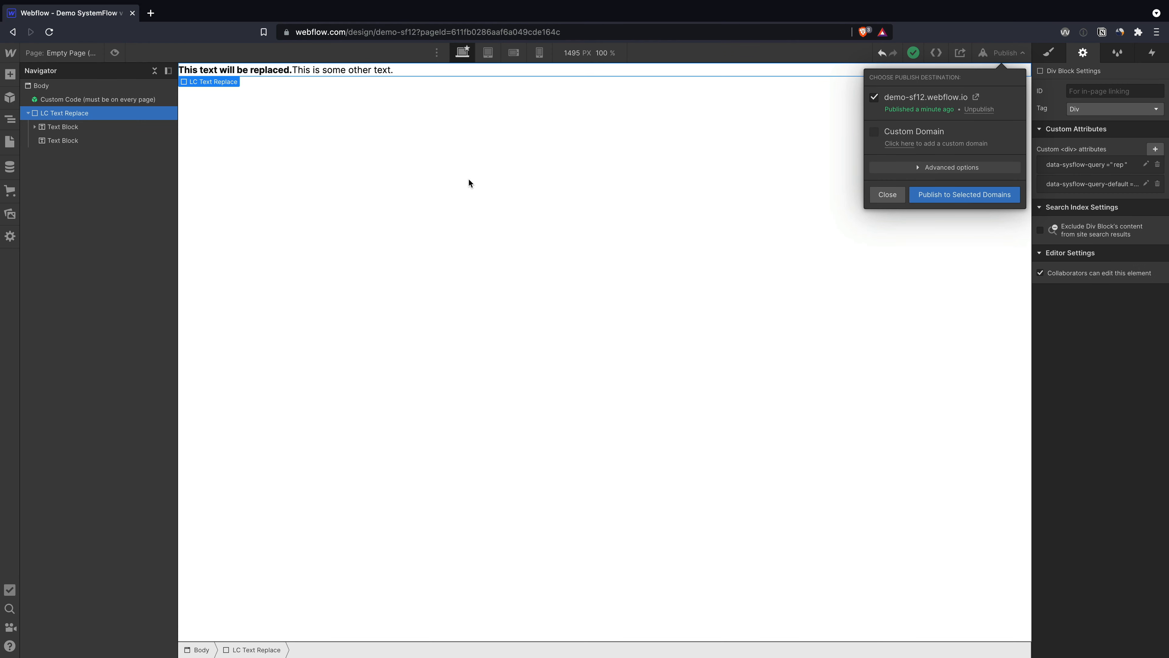
Replace the data-sysflow-query-default value on the LC Text Replace div with a first name
click(1095, 184)
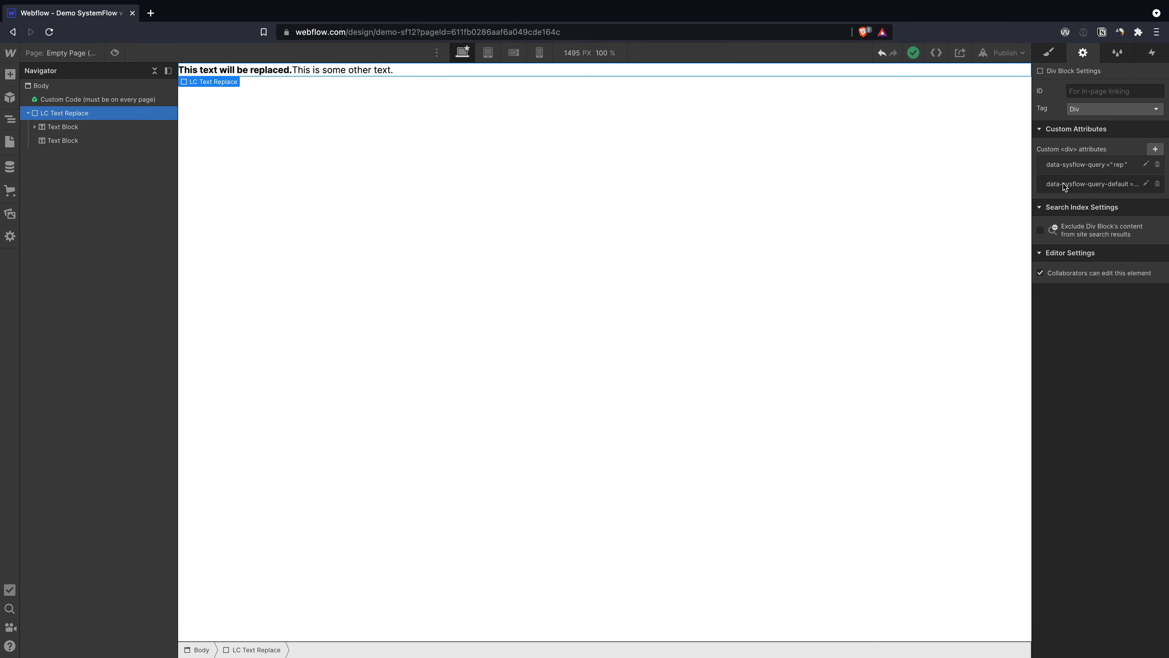
click(1096, 186)
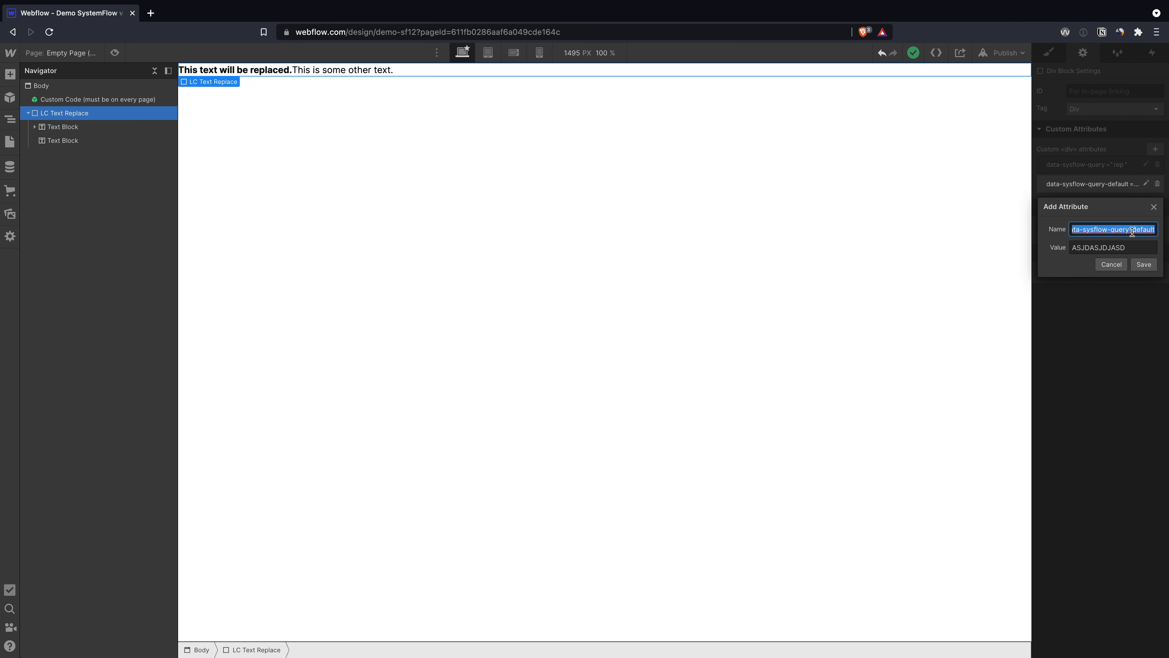
click(1134, 247)
drag(1133, 248, 1034, 250)
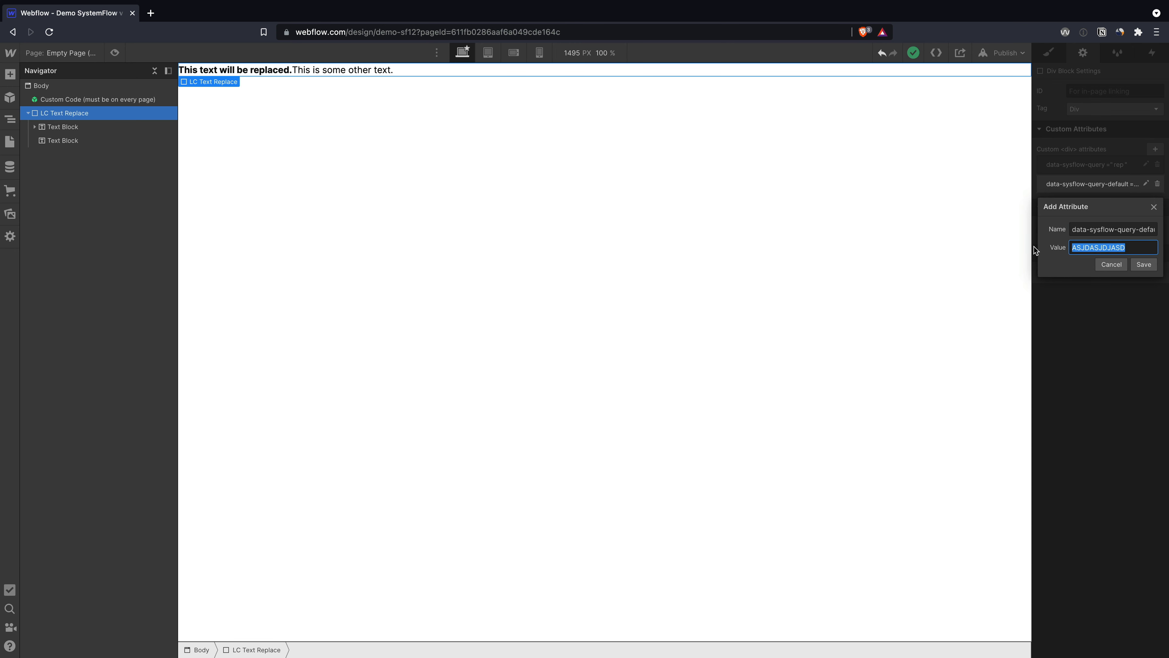
text(Anna)
drag(1096, 250, 1062, 251)
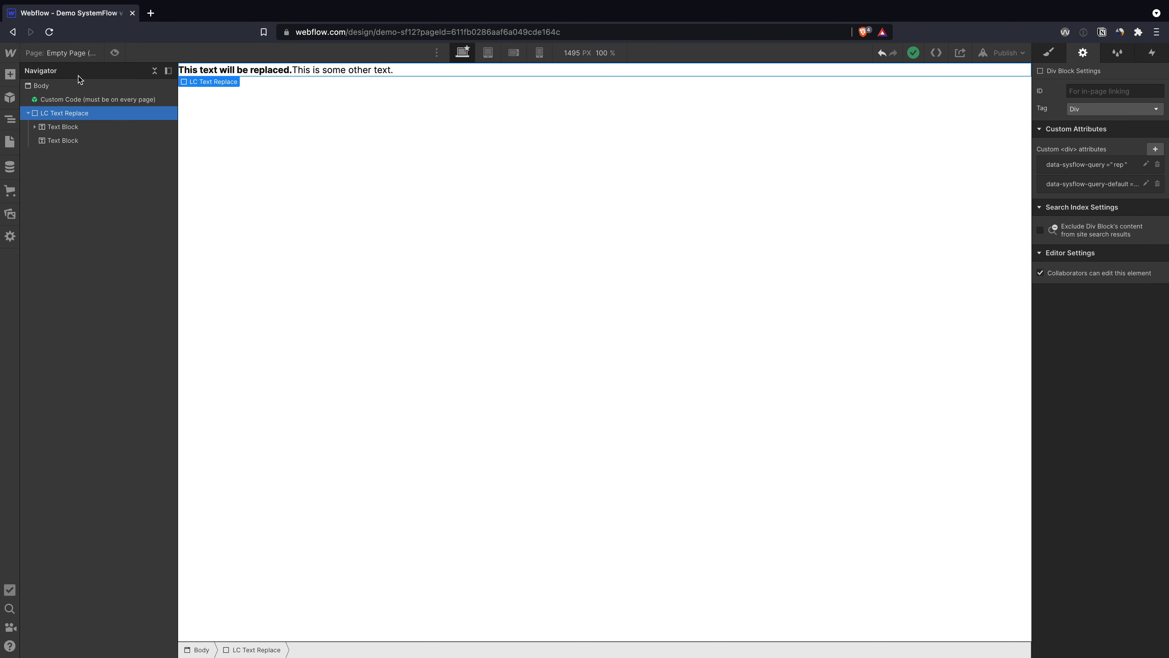
Insert the Alert / Info symbol into the page Body and unlink the instance from its symbol
click(79, 81)
key(ctrl+e)
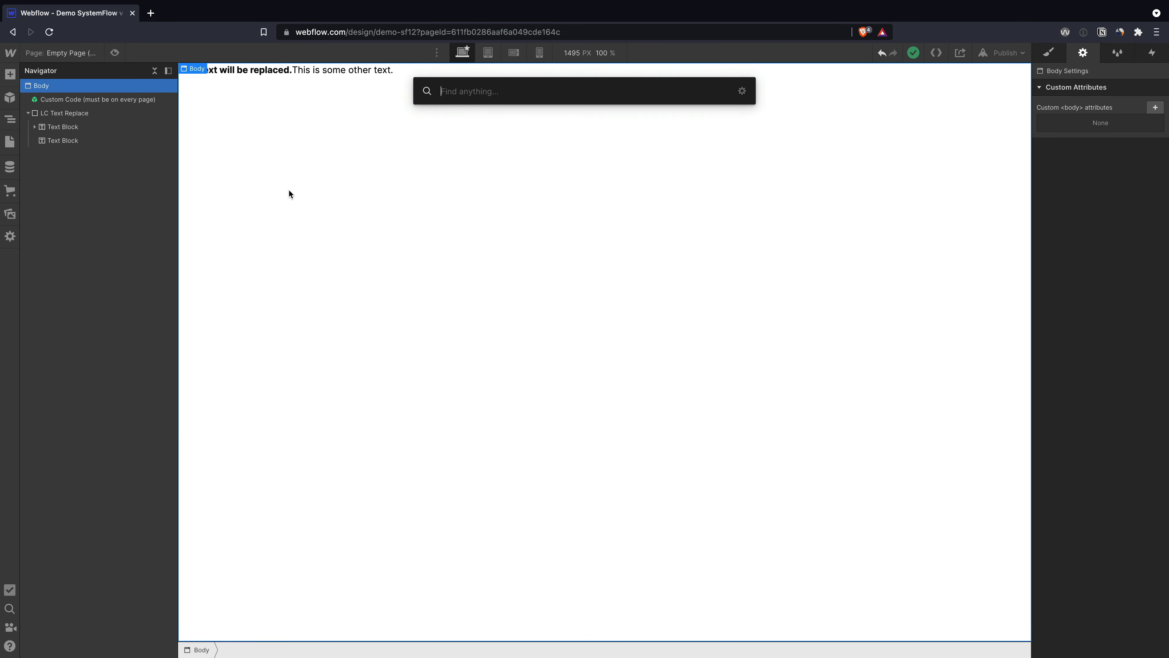
text(aler)
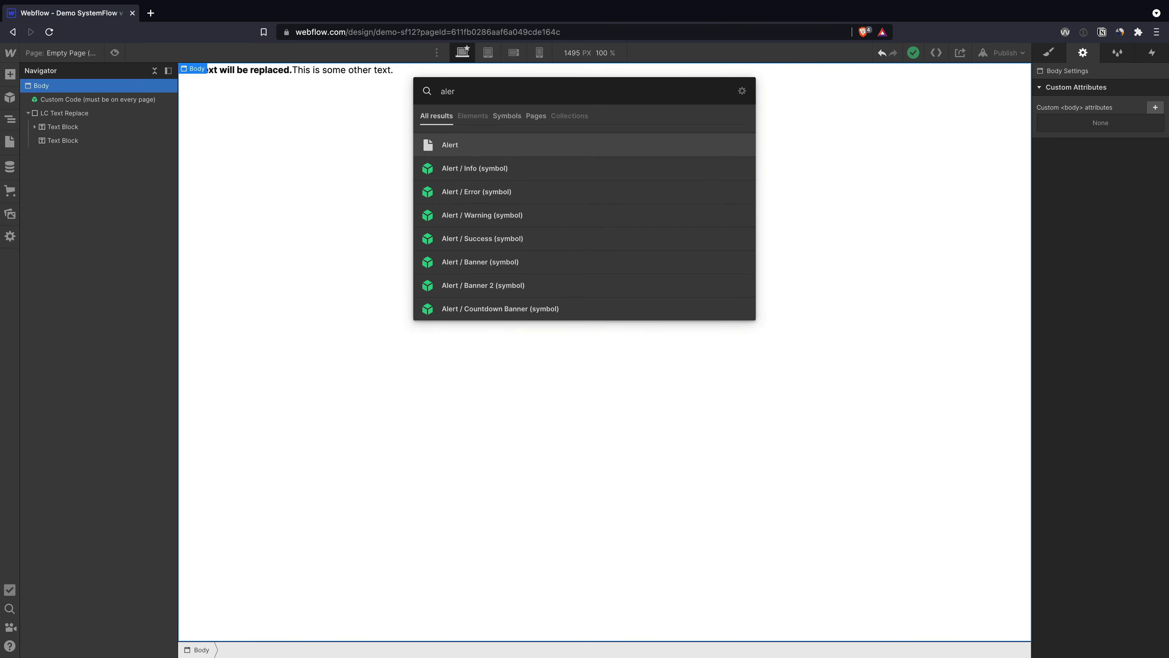
key(Down)
key(Return)
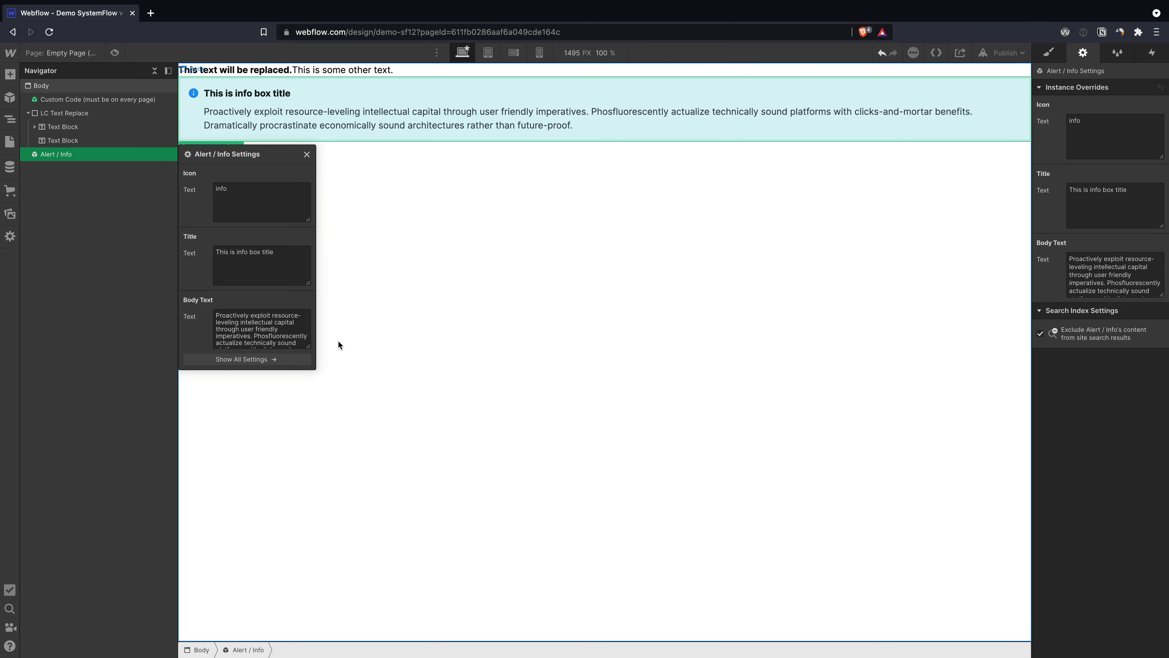
right_click(337, 133)
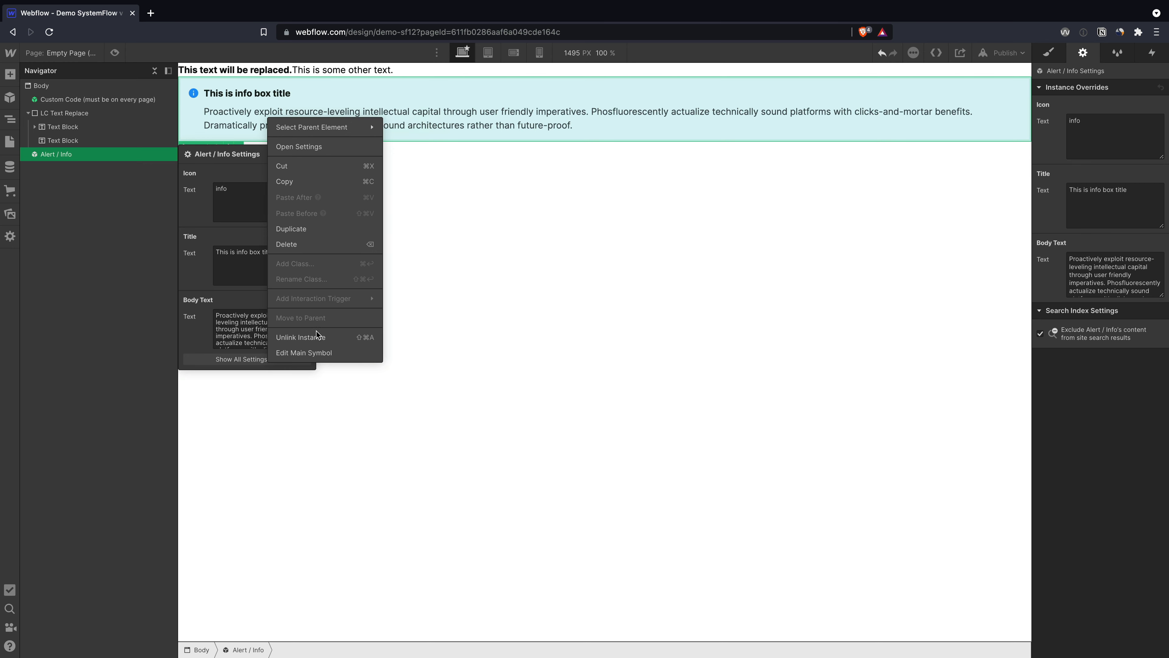
click(317, 341)
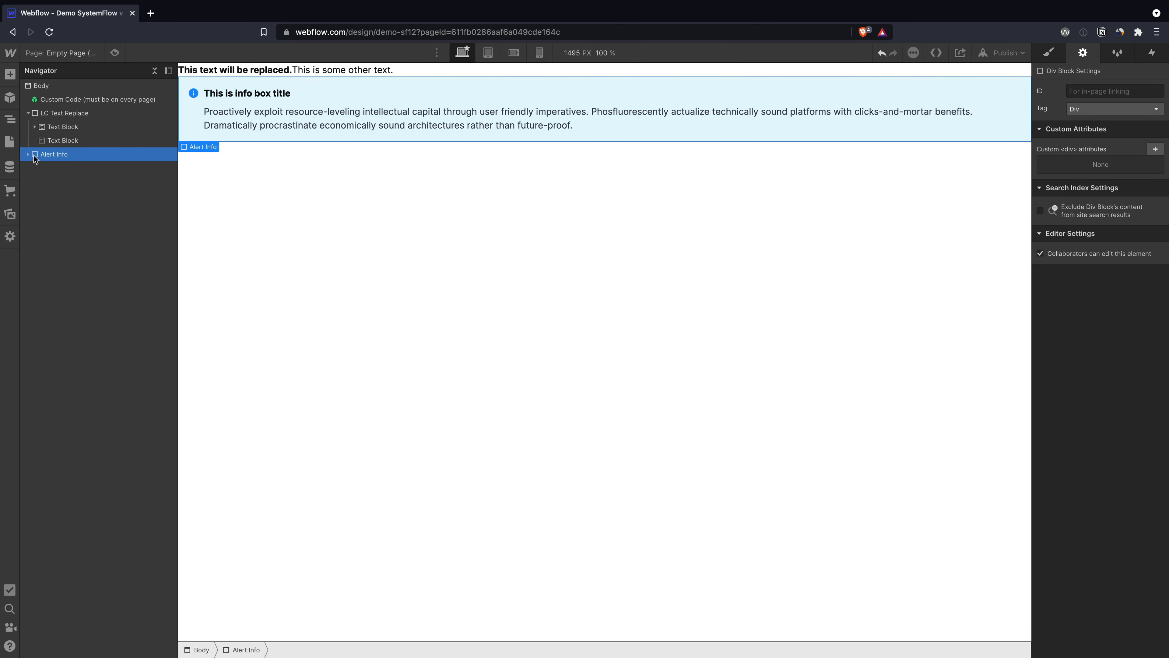
Move the Alert Info div inside LC Text Replace and delete the "This is some other text." text block
drag(29, 156, 63, 121)
click(68, 112)
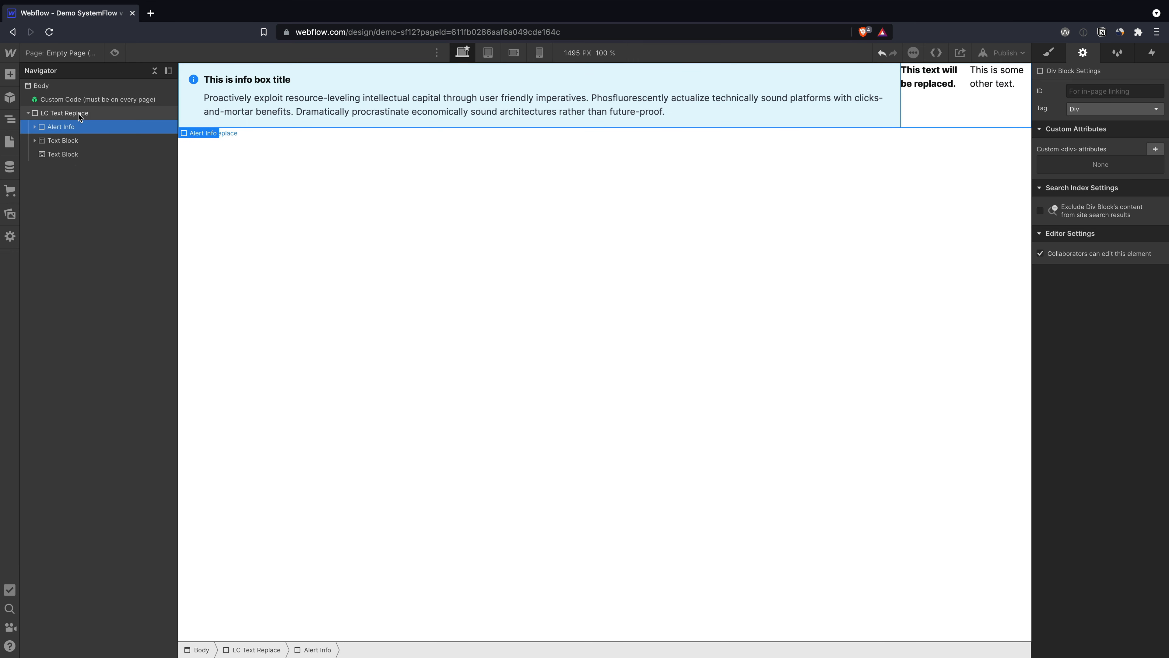
click(53, 131)
click(35, 126)
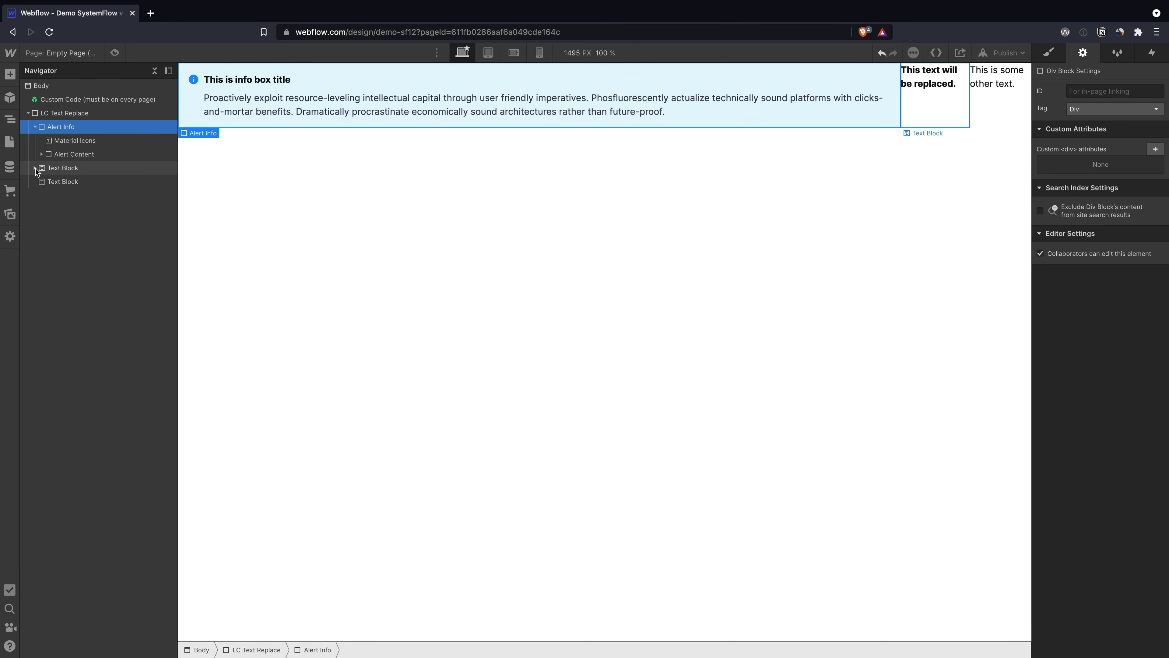
click(59, 168)
click(64, 182)
key(Delete)
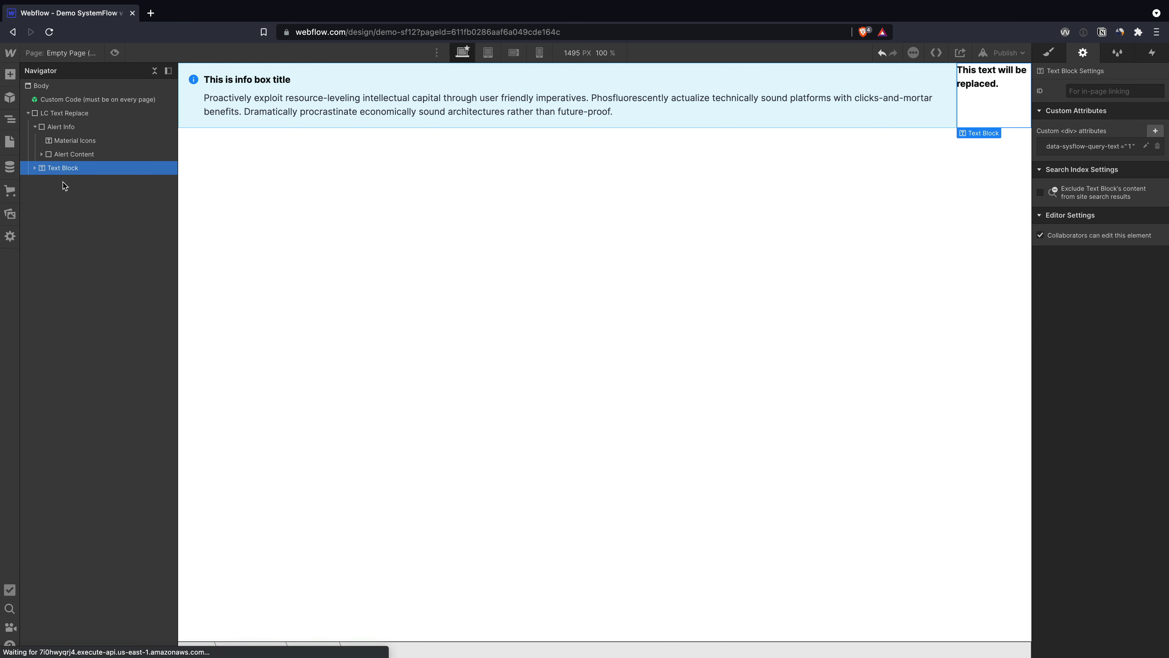
Move the remaining Text Block into Alert Info after the icon and delete the Alert Content div
drag(54, 169, 77, 162)
click(79, 169)
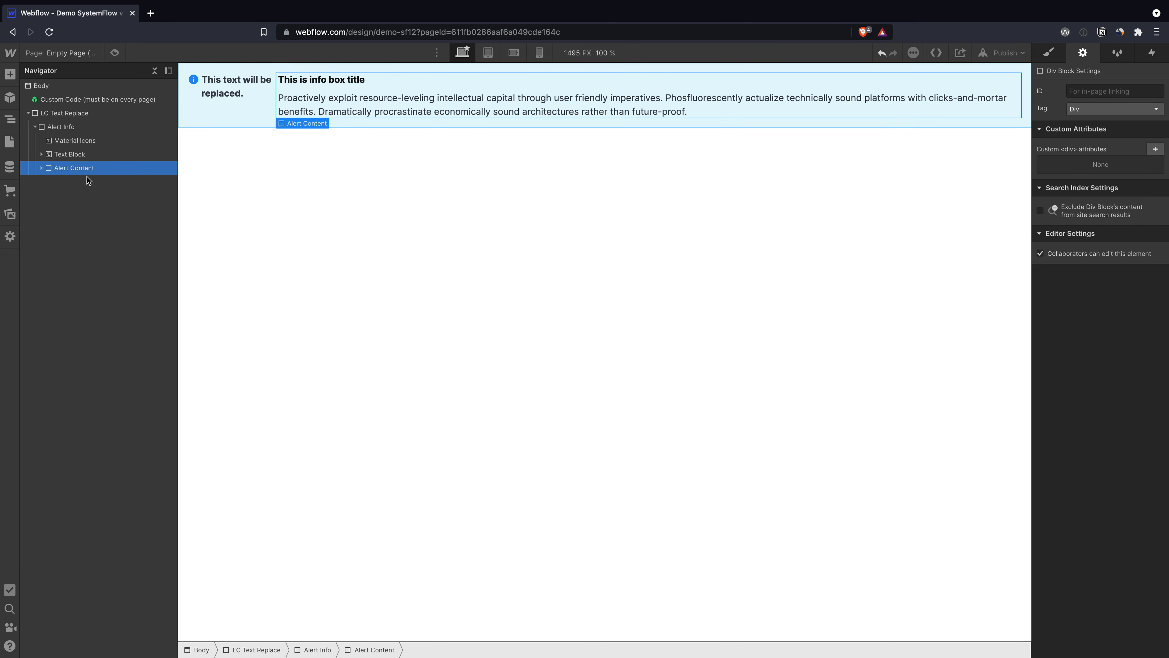
key(Delete)
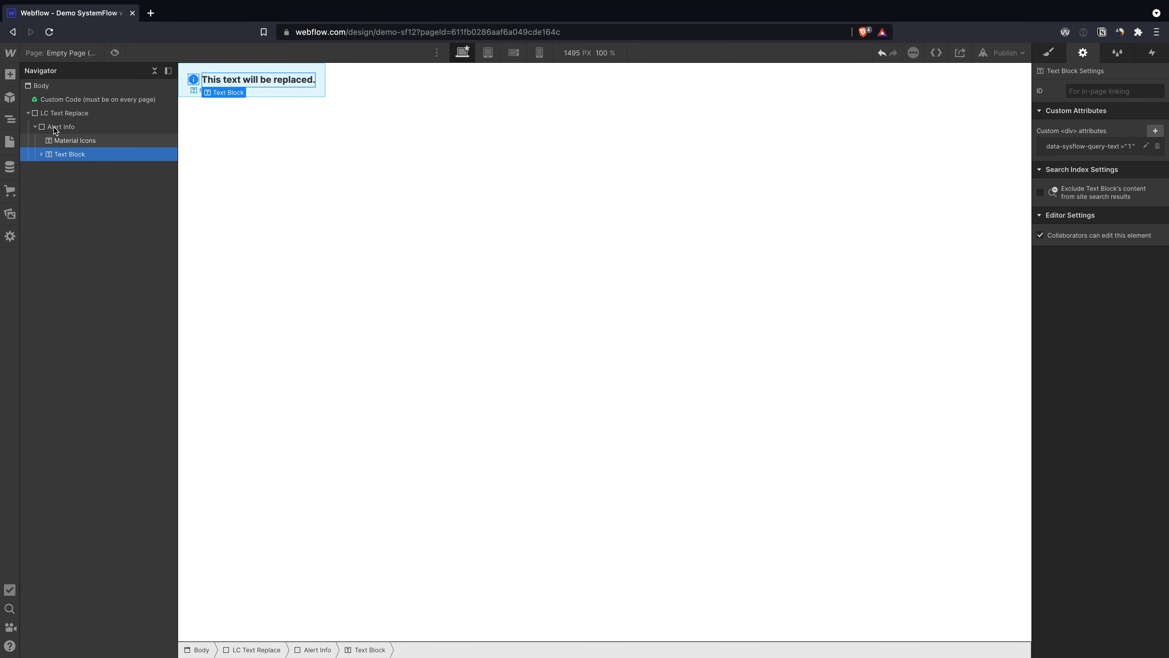
Set the data-sysflow-query attribute value on the LC Text Replace div to ref
click(61, 115)
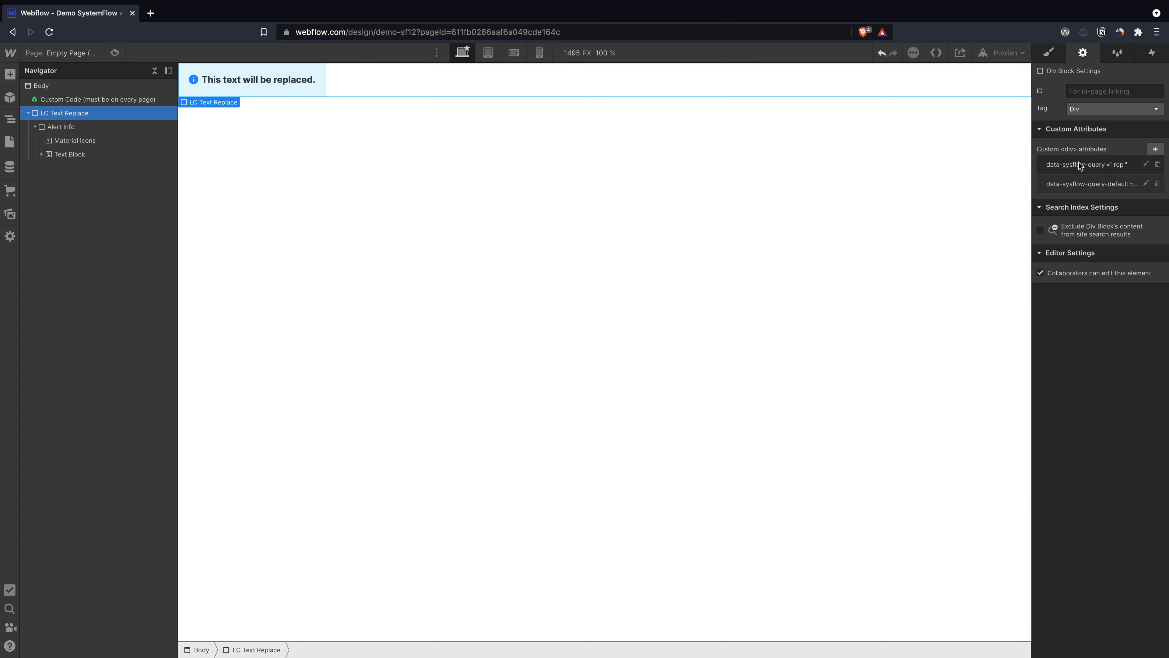
click(1122, 167)
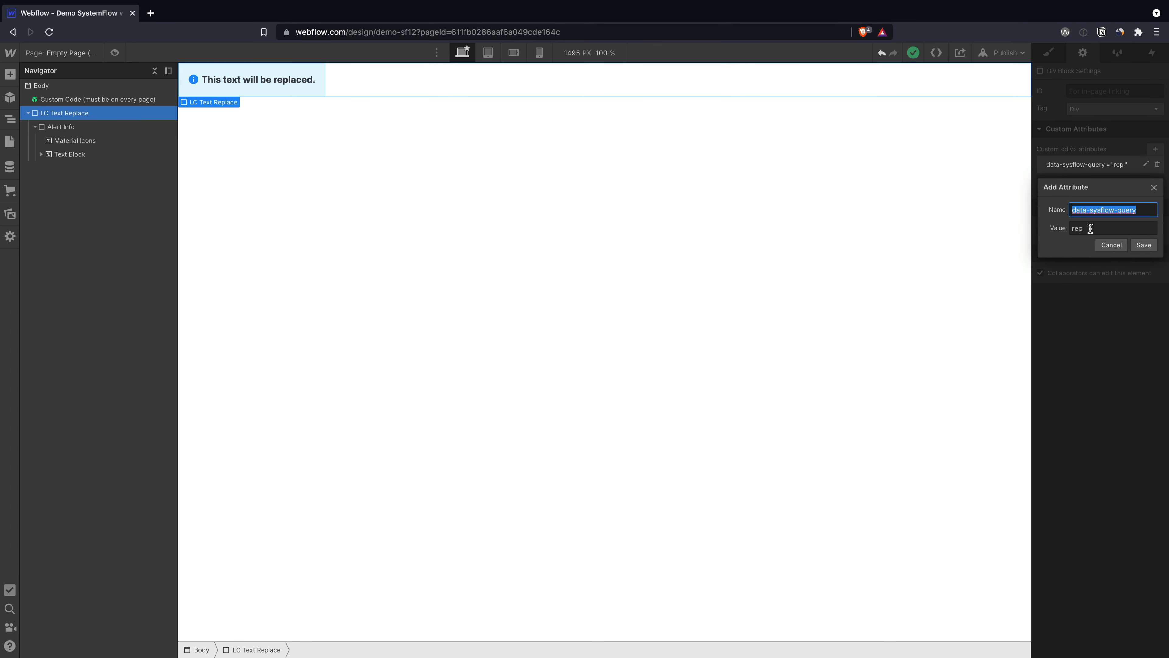
click(1107, 228)
click(1144, 244)
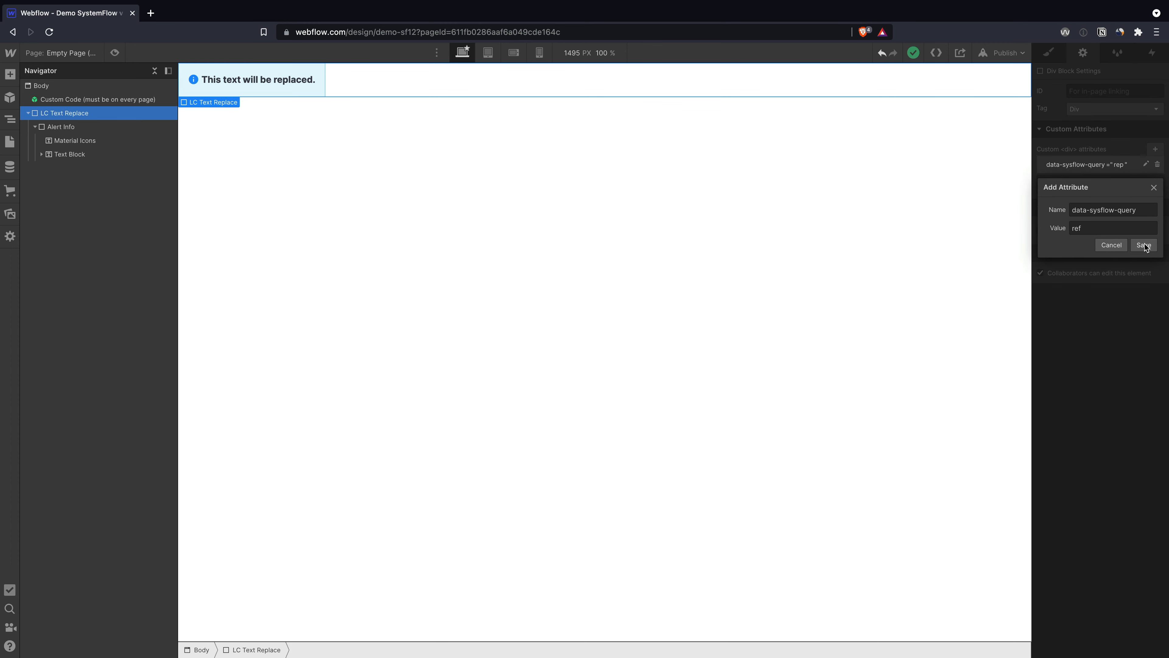
Create two copies of the Text Block in Alert Info and remove their data-sysflow-query-text attributes
click(87, 155)
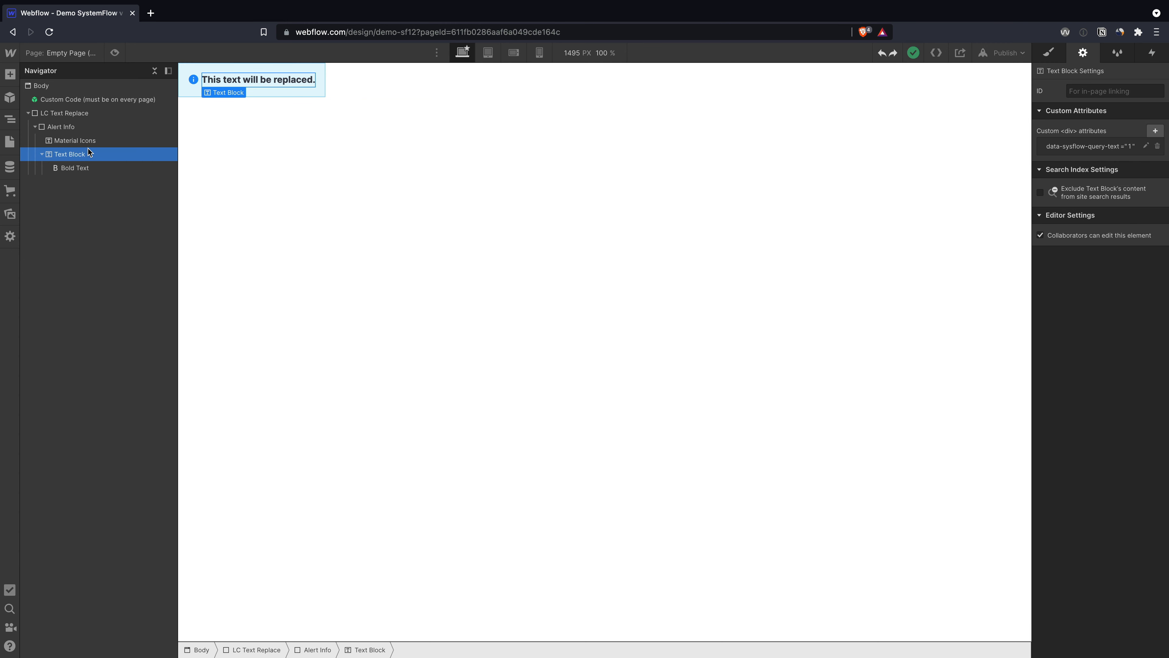
key(ctrl+d)
click(82, 184)
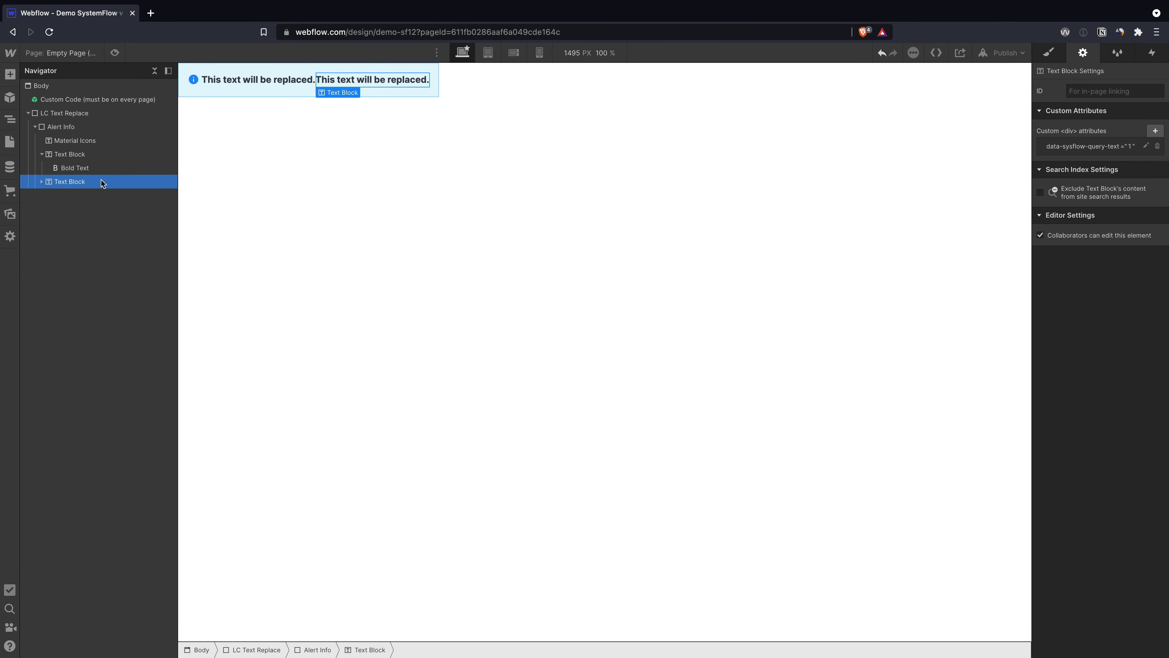
key(super+v)
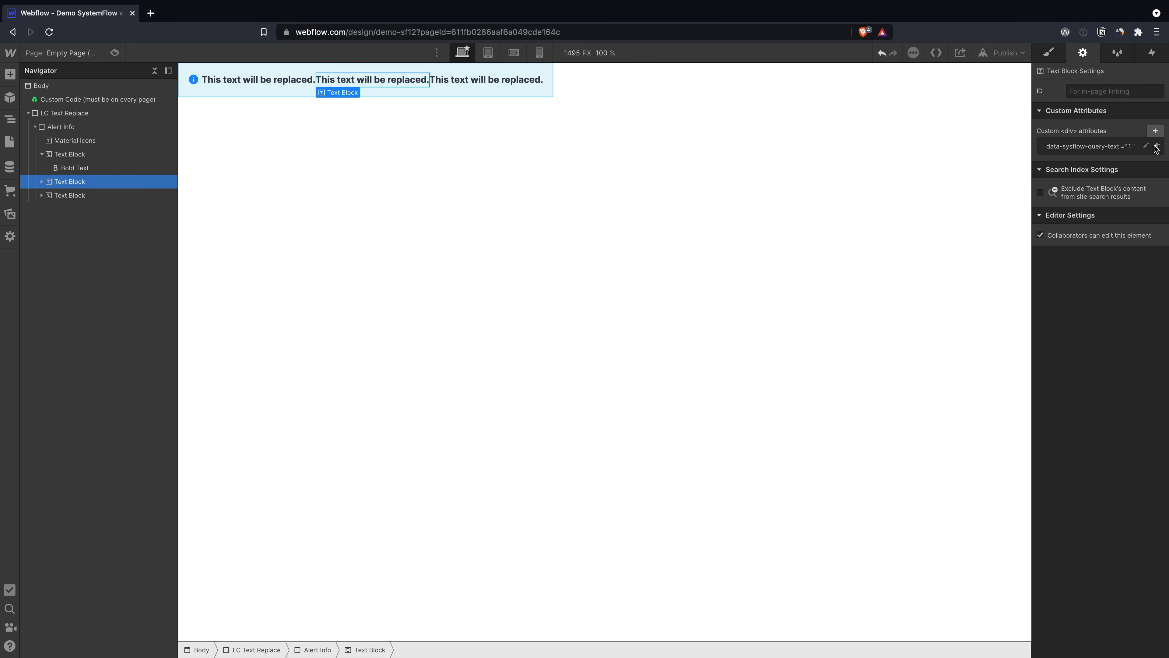
click(78, 195)
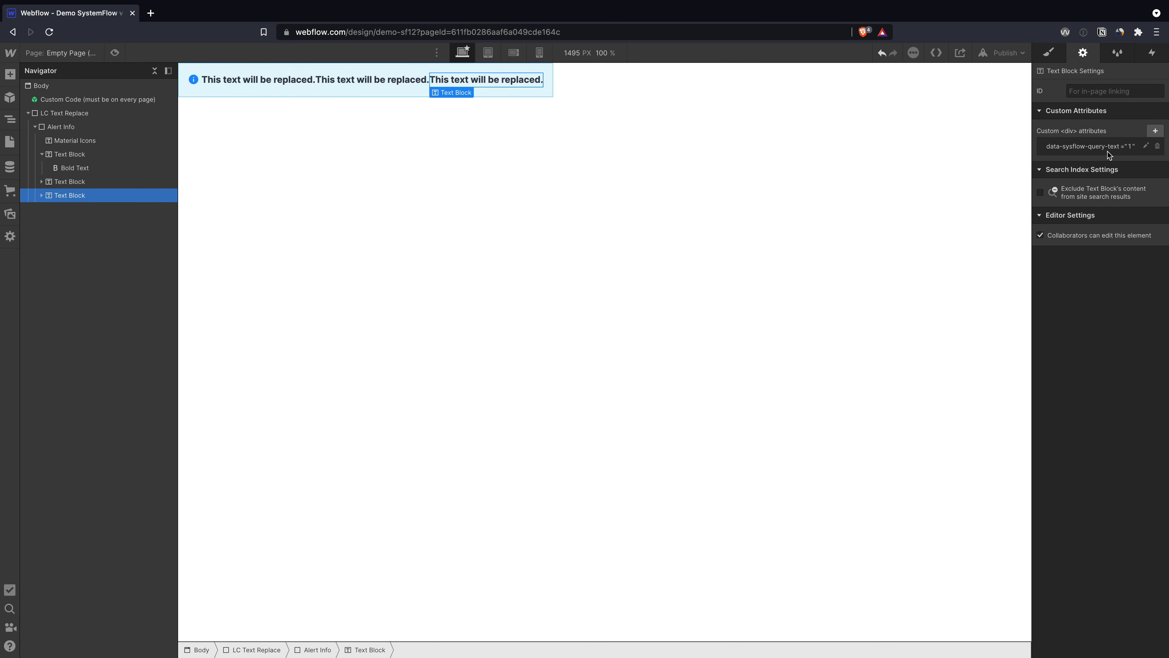
click(1158, 146)
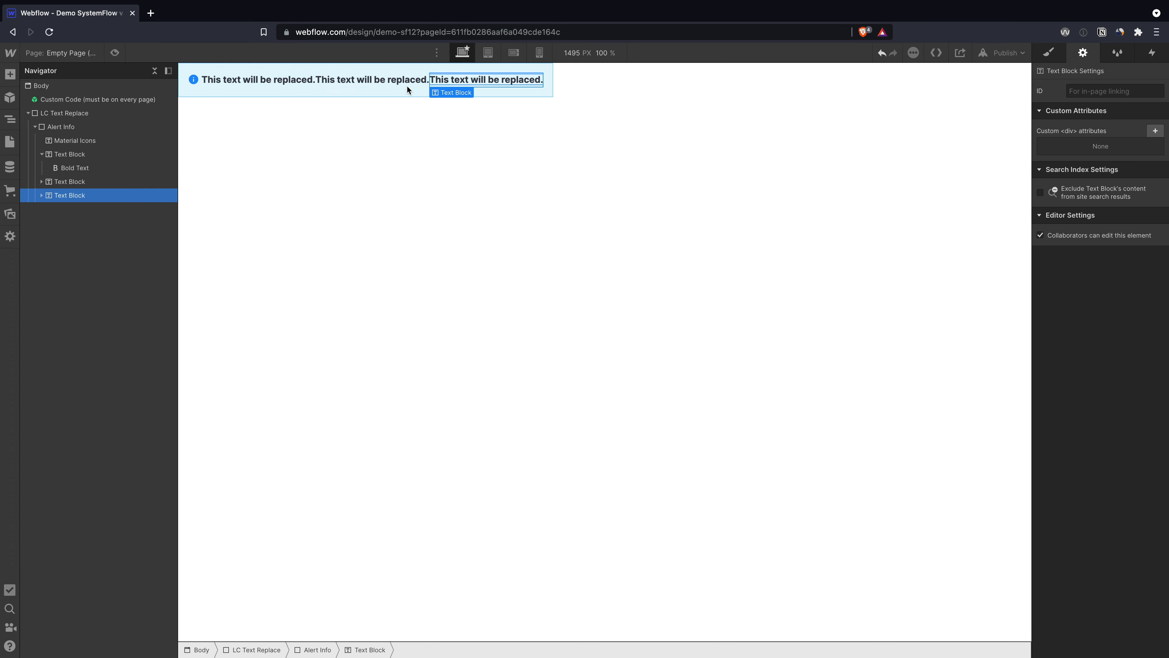
Move the last Text Block copy ahead of the other text blocks and replace its text with "Hello from -"
drag(94, 191, 92, 151)
double_click(243, 79)
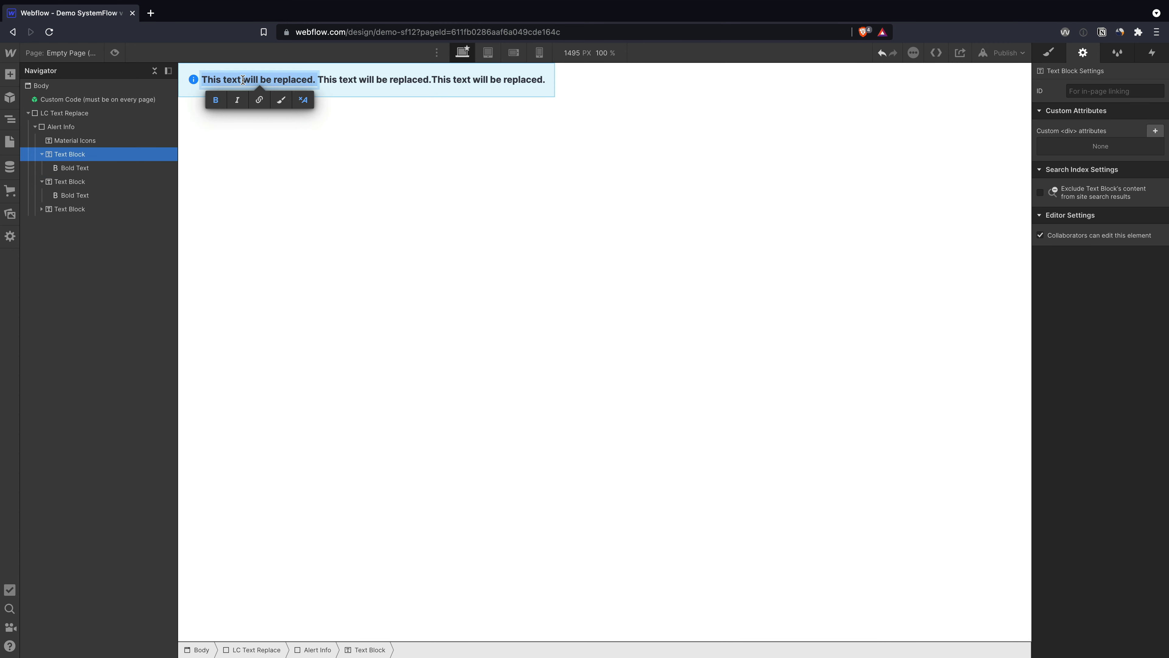
text(Hello fo)
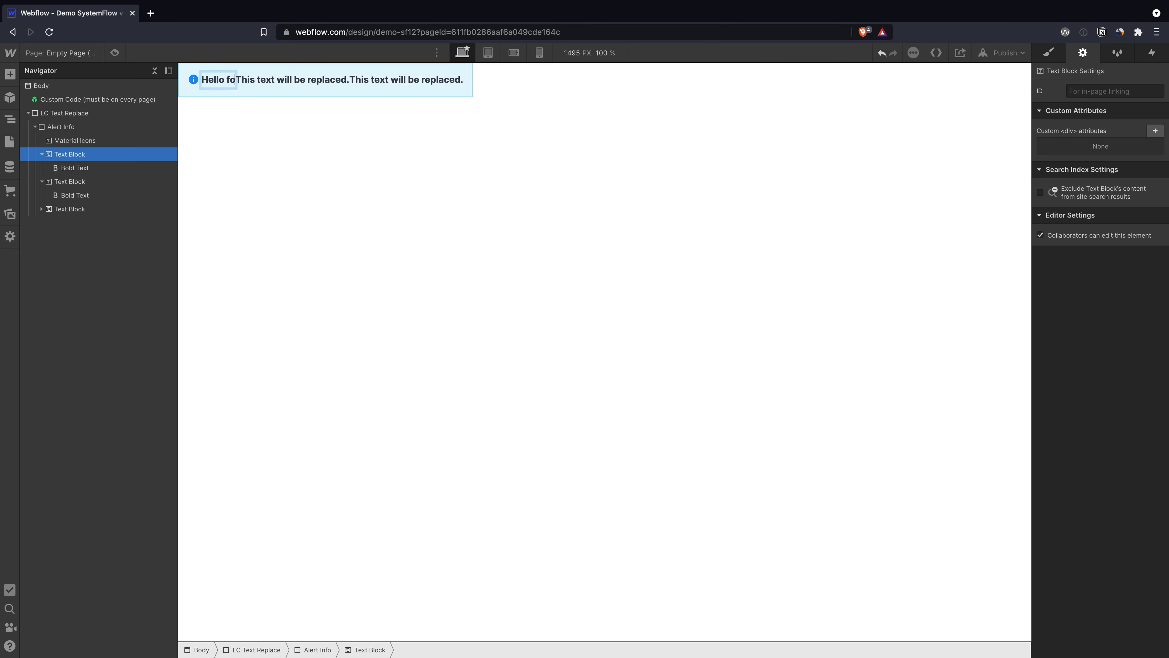
text(rm -)
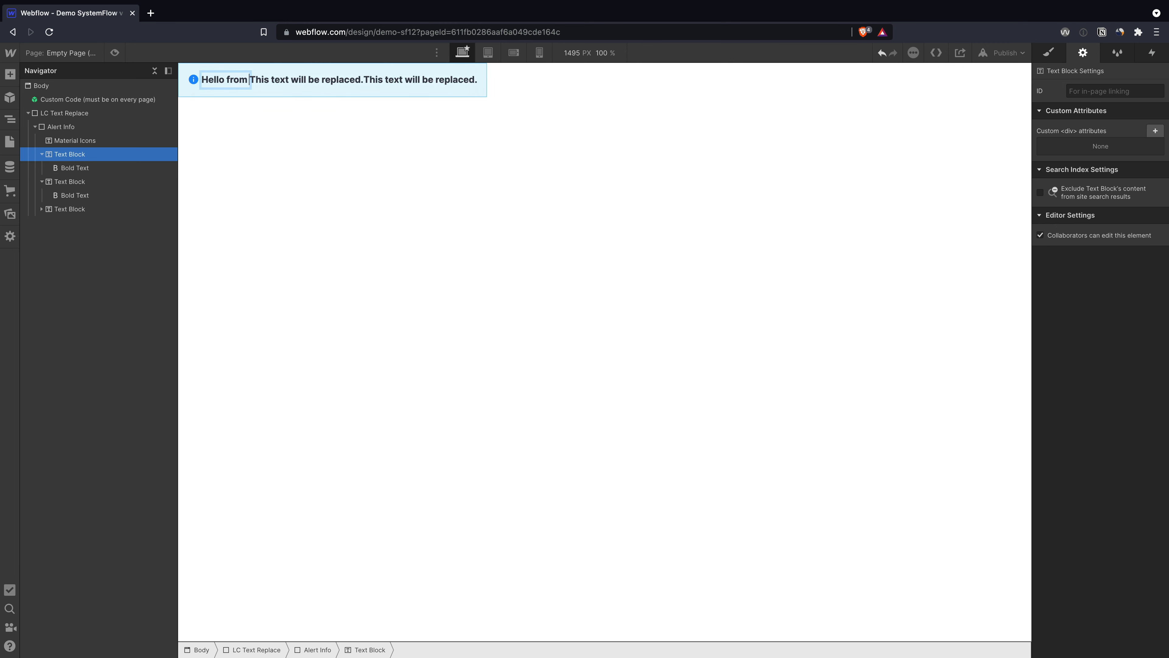
Replace the last text block's text with "You can use promo code YAY!"
click(409, 83)
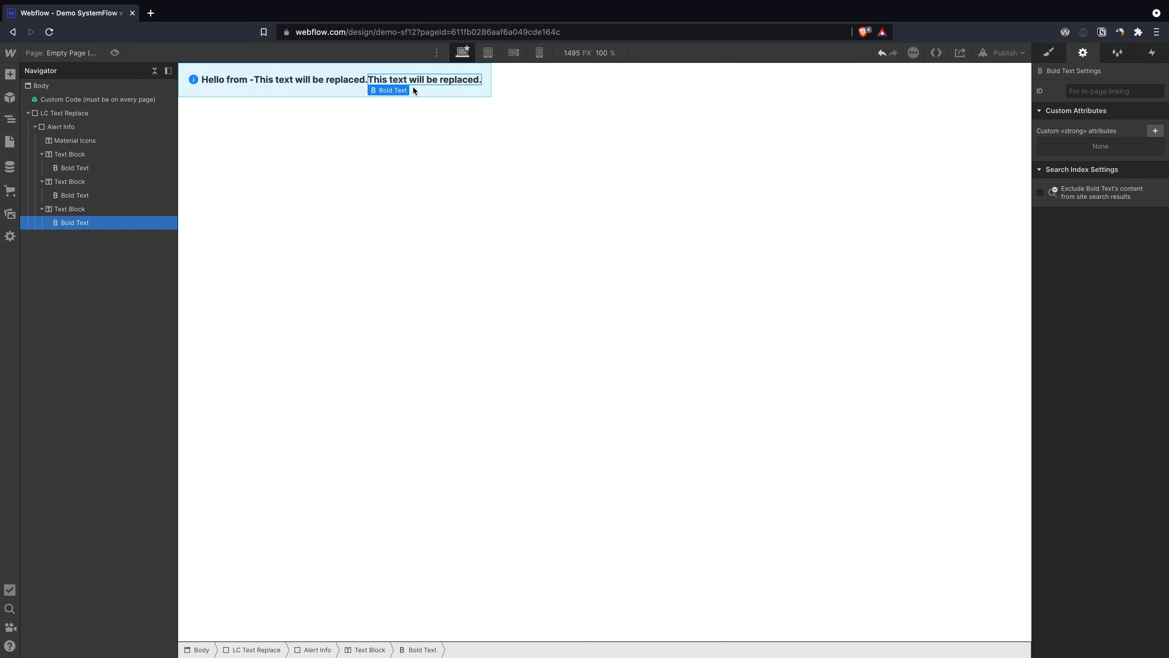
double_click(417, 81)
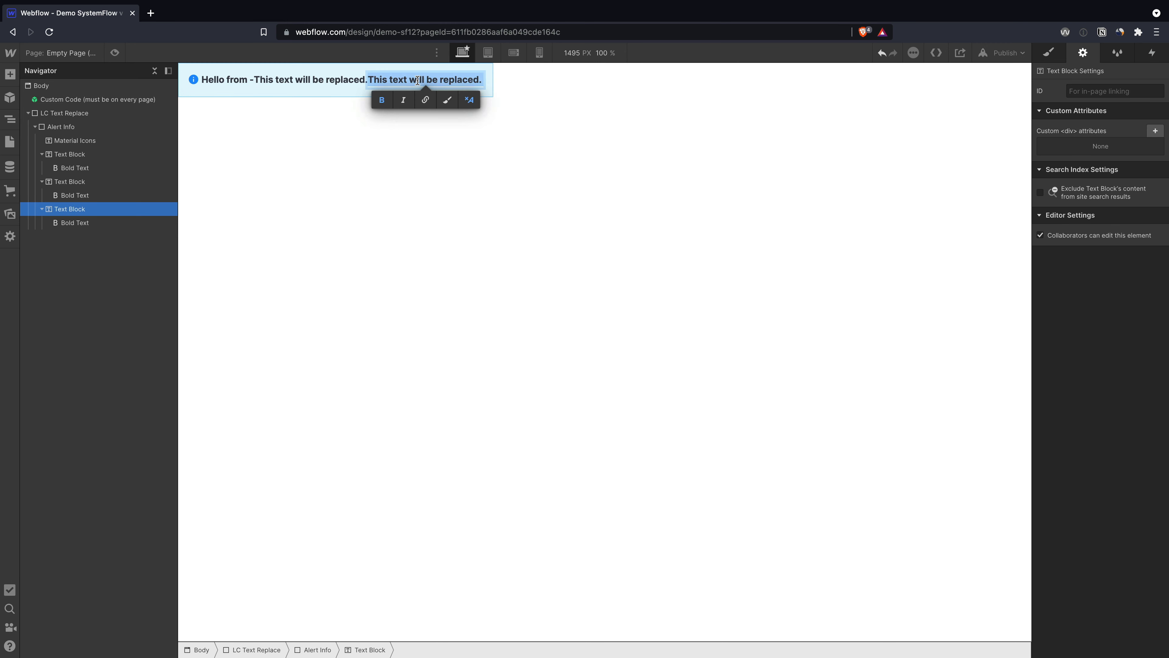
key(BackSpace)
text(You)
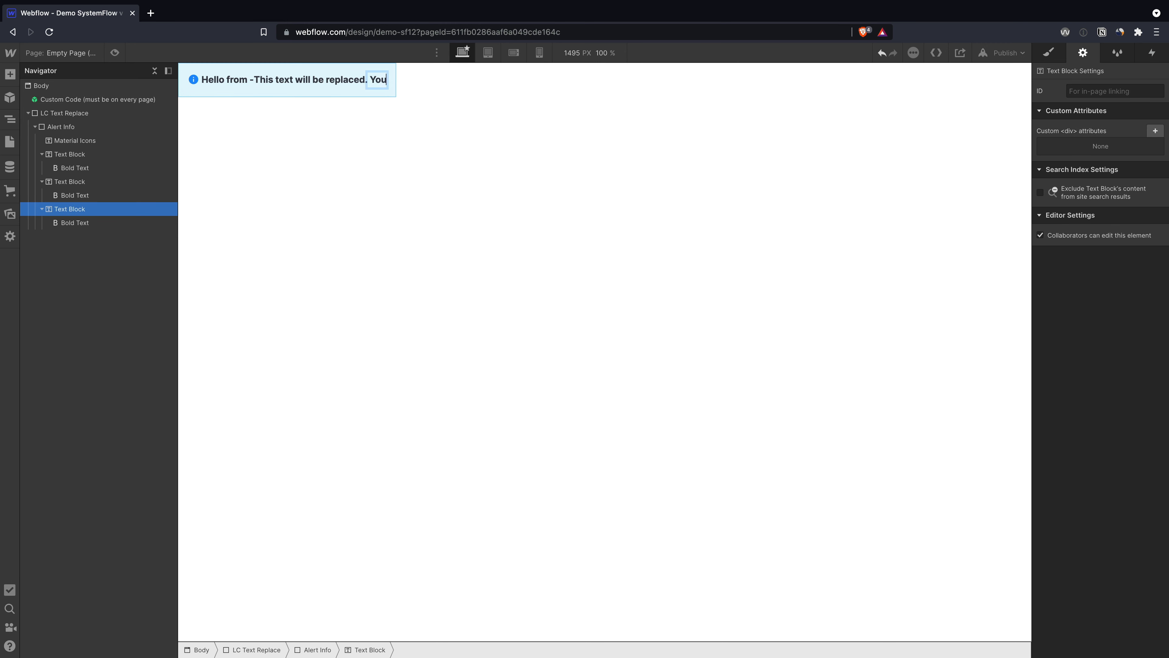
text( can use )
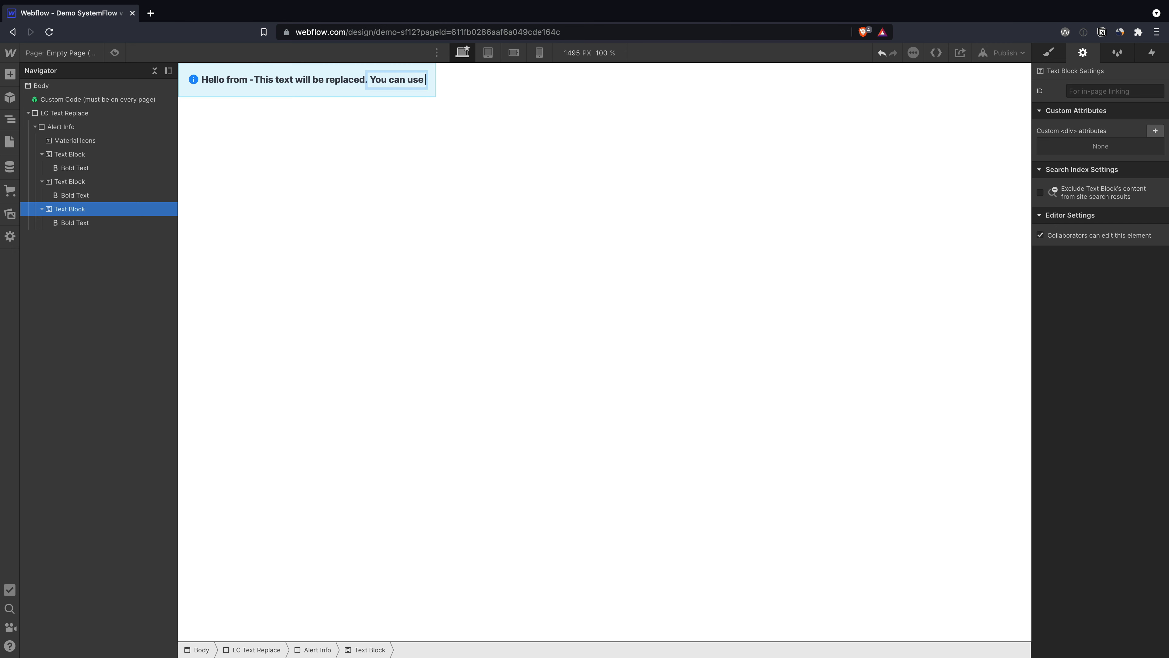
text(promo code YAY!)
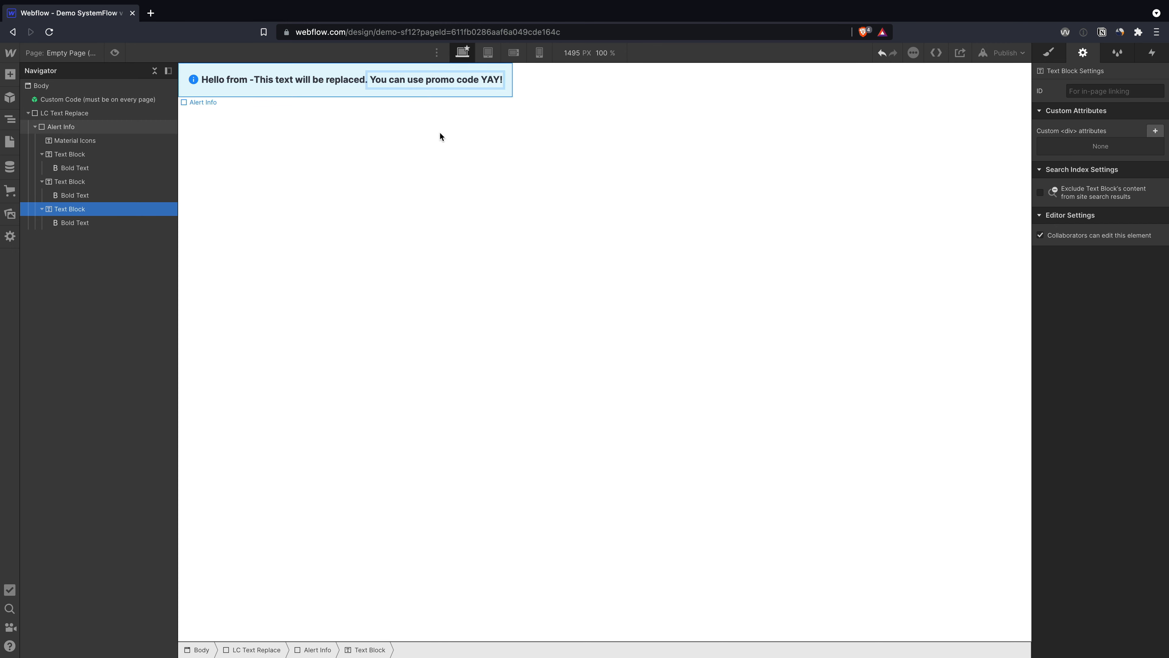
click(343, 141)
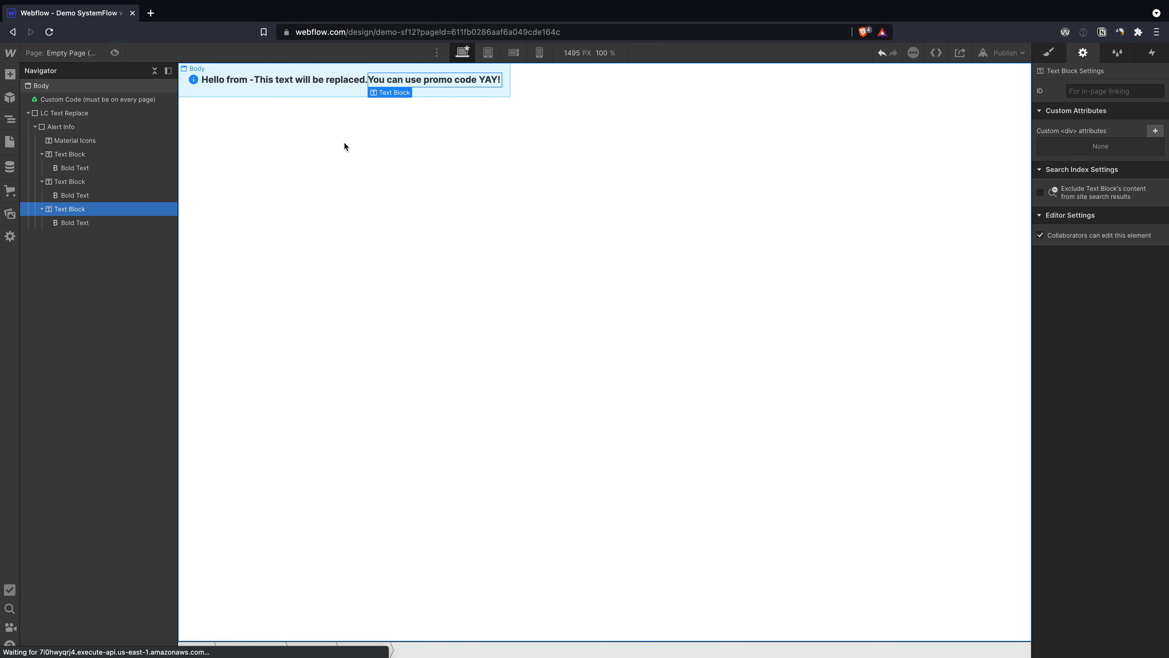
Publish the site to its webflow.io domain and open the published empty-page in a new tab
click(483, 99)
click(989, 54)
click(950, 199)
click(975, 97)
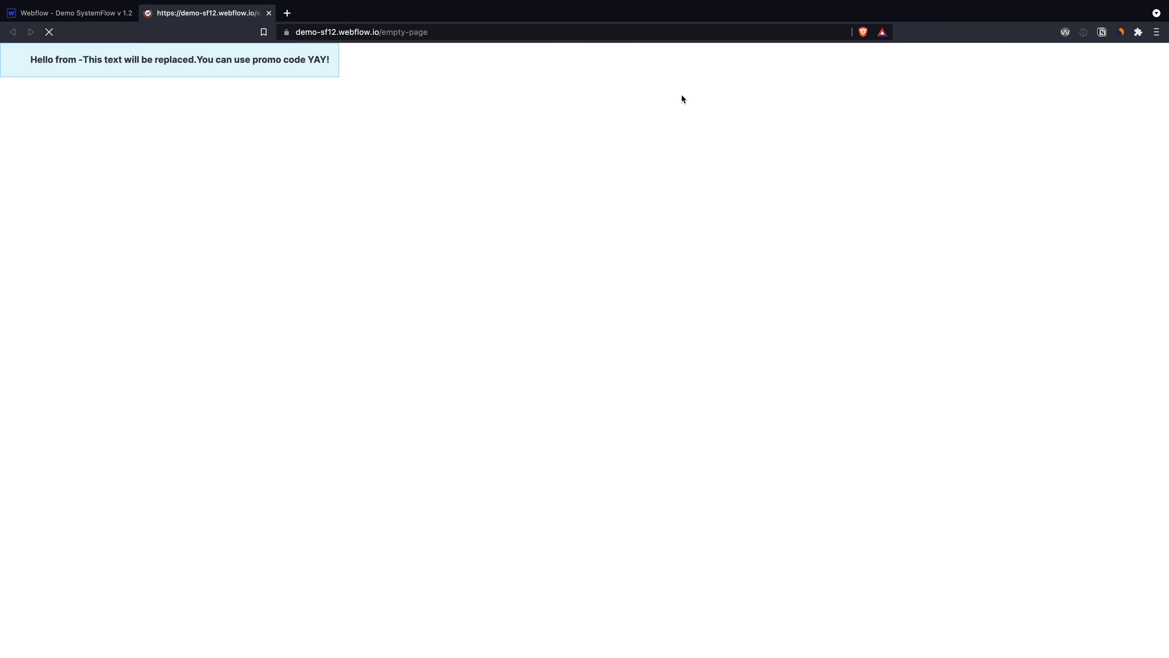